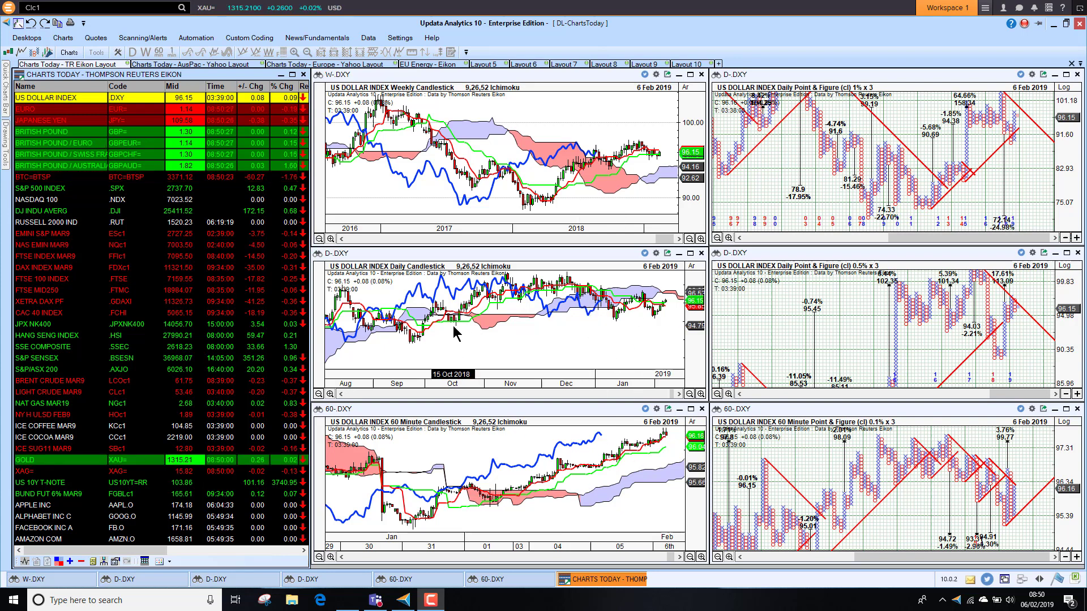
# Review the charts for the Euro, Japanese Yen, British Pound, its Euro, Swiss Franc and Australian Dollar crosses, and BTC=BTSP in turn.
pyautogui.click(59, 110)
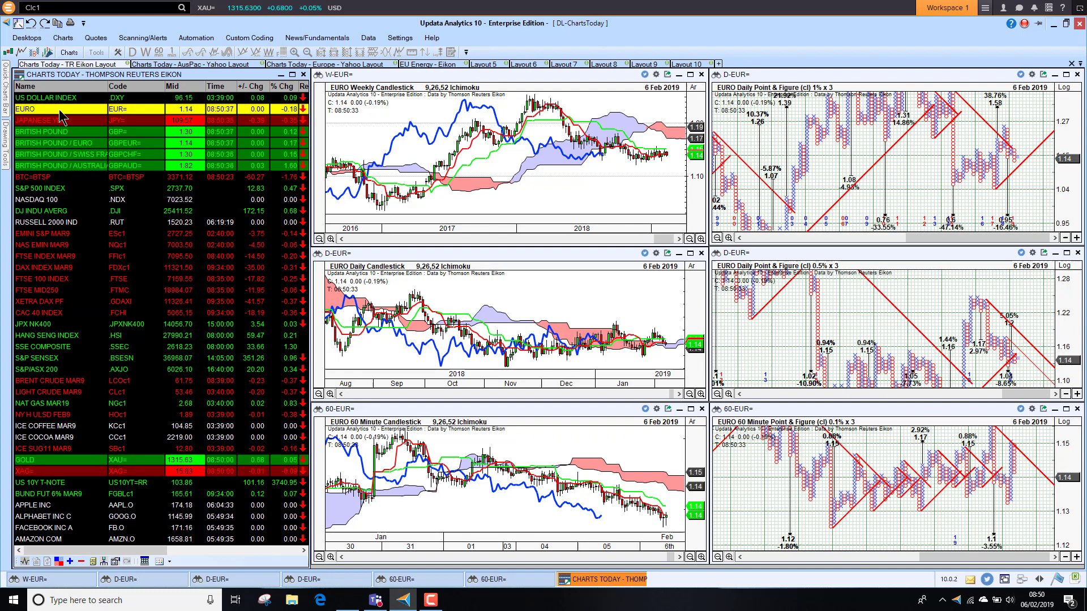
pyautogui.press('Down')
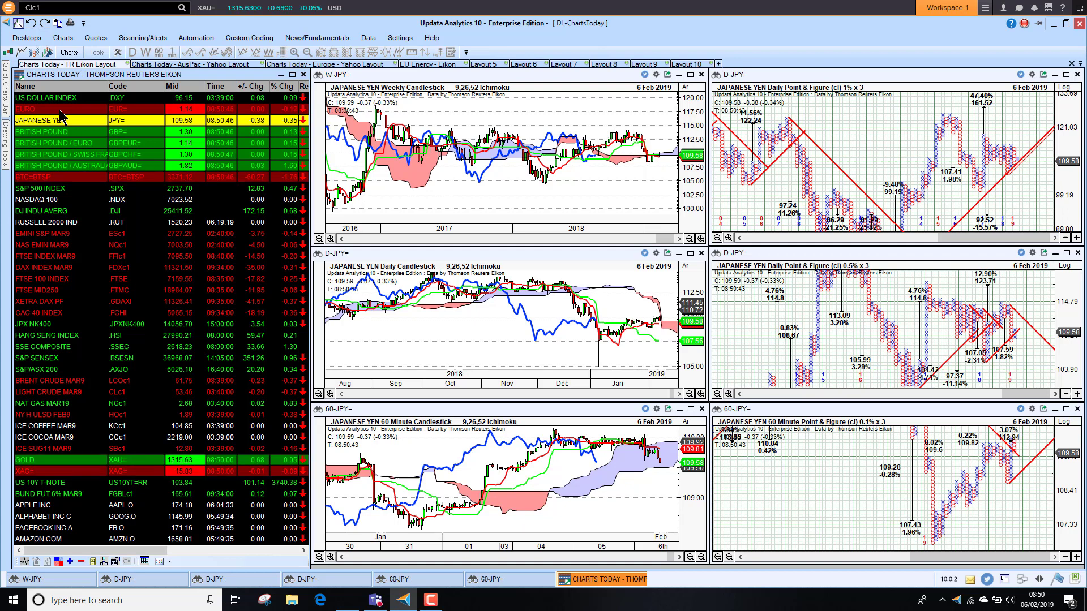
pyautogui.press('Down')
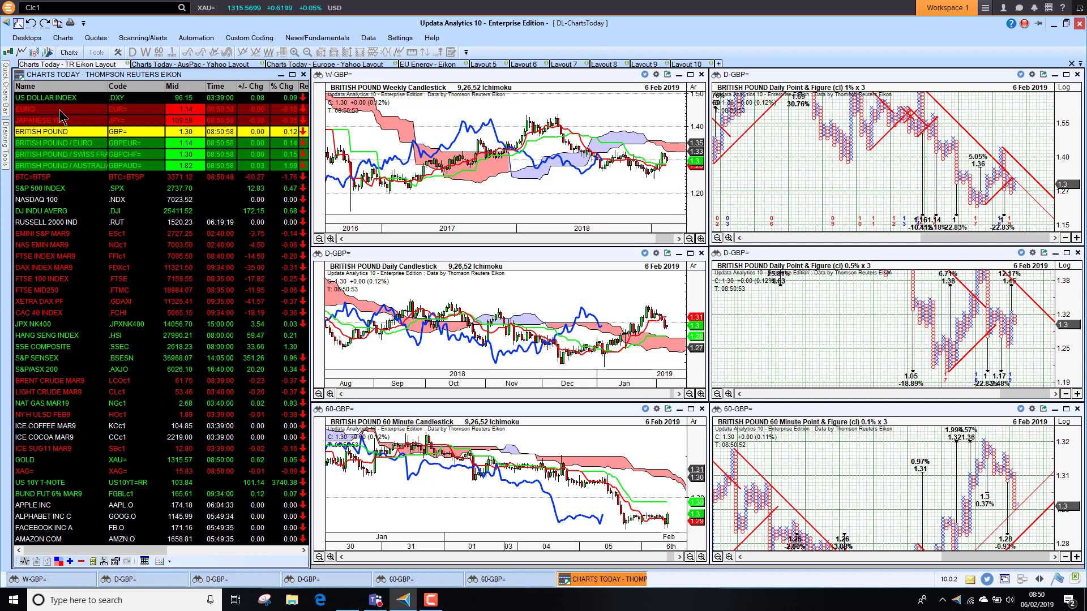
pyautogui.press('Down')
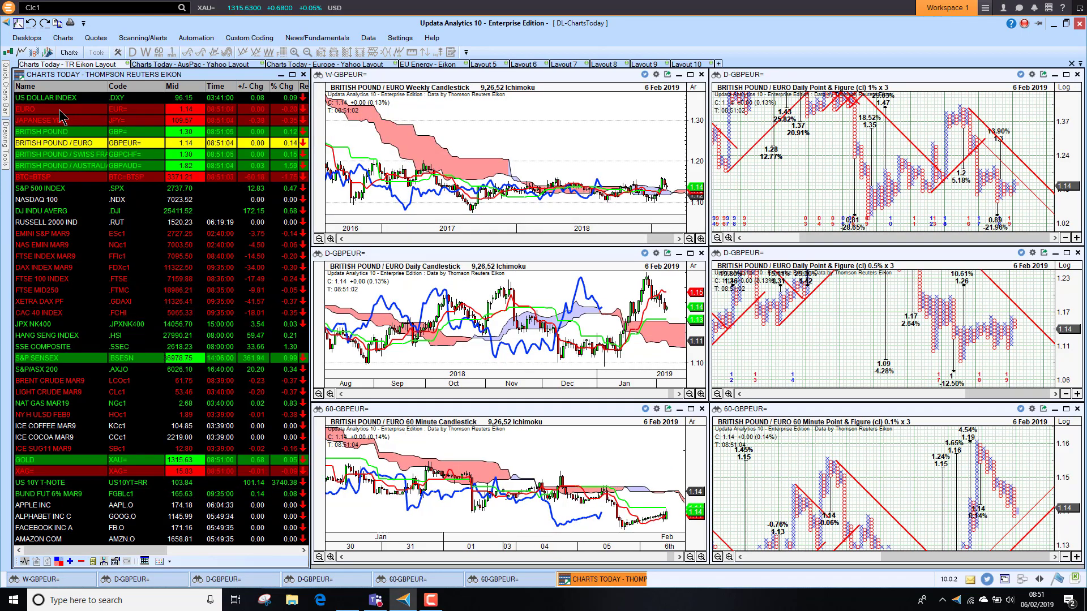
pyautogui.press('Down')
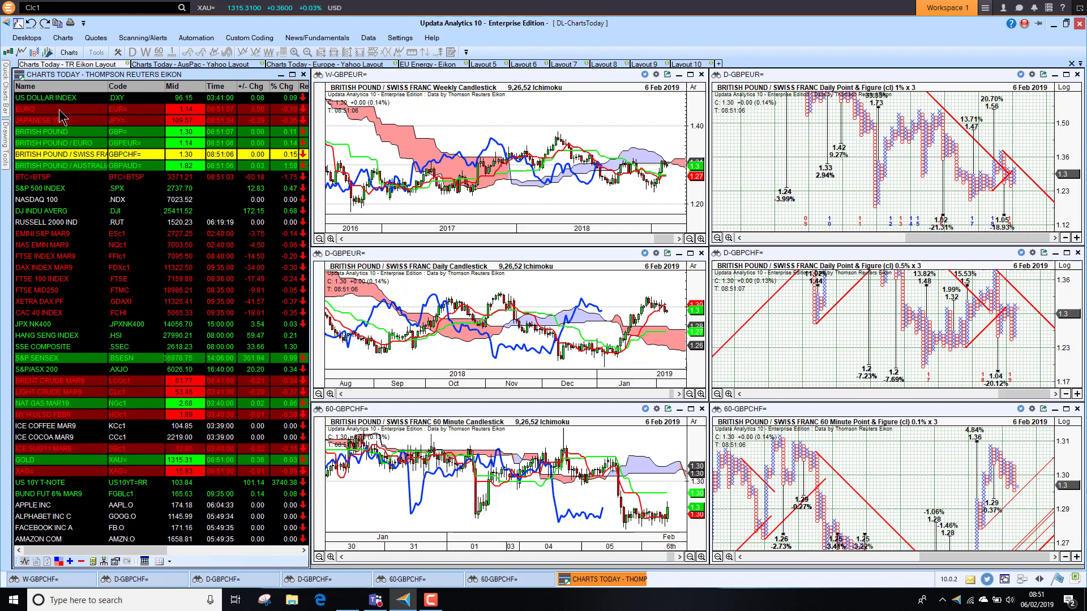
pyautogui.press('Down')
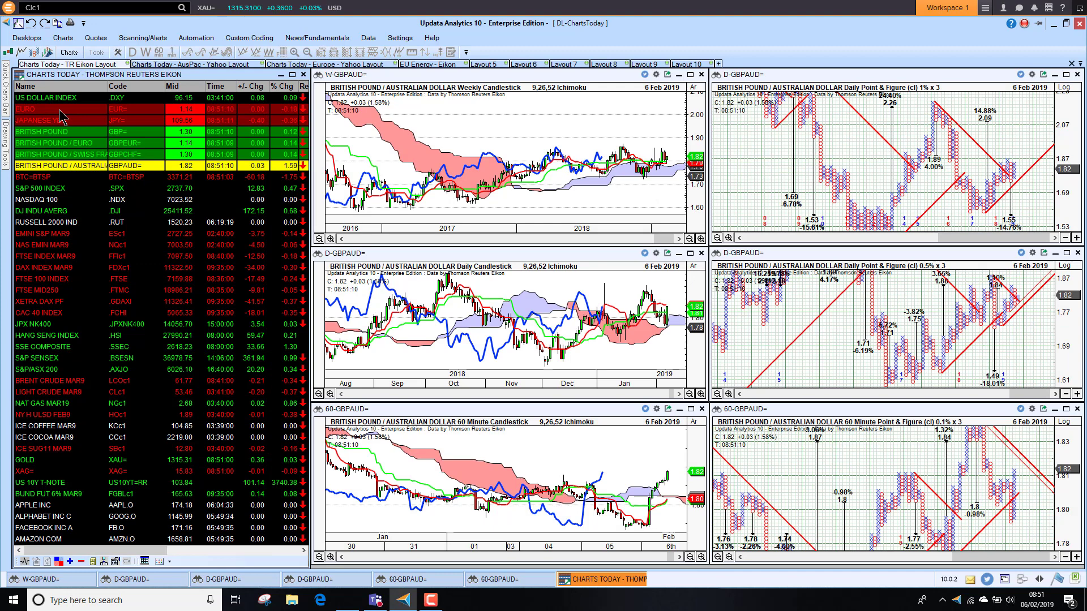
pyautogui.press('Down')
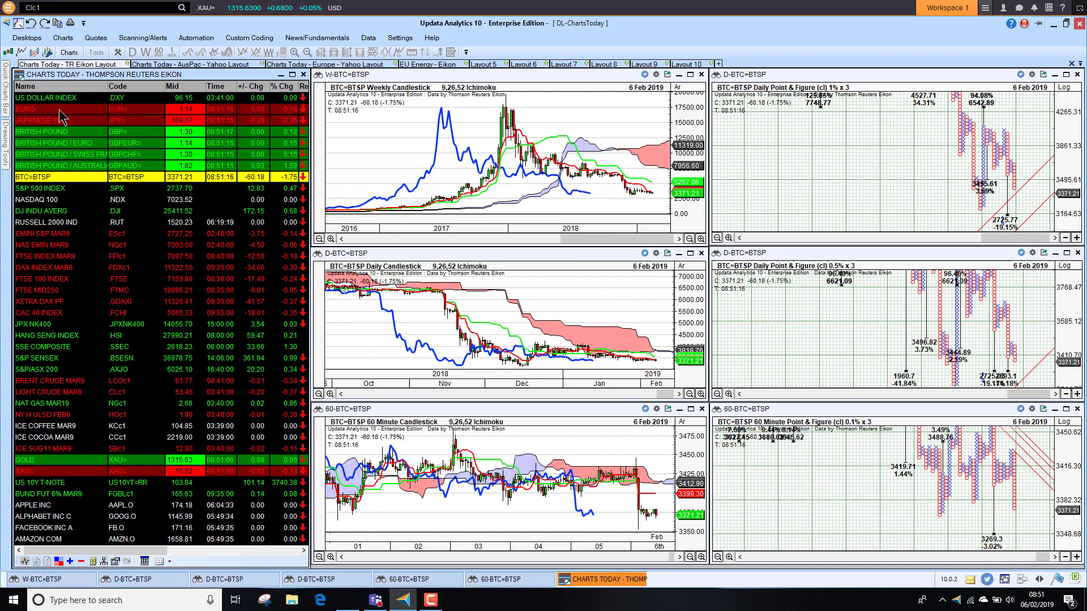
# Review the charts for the S&P 500, NASDAQ 100, DJ INDU AVERG and RUSSELL 2000, plus the EMINI S&P and NAS EMIN MAR9 futures.
pyautogui.press('Down')
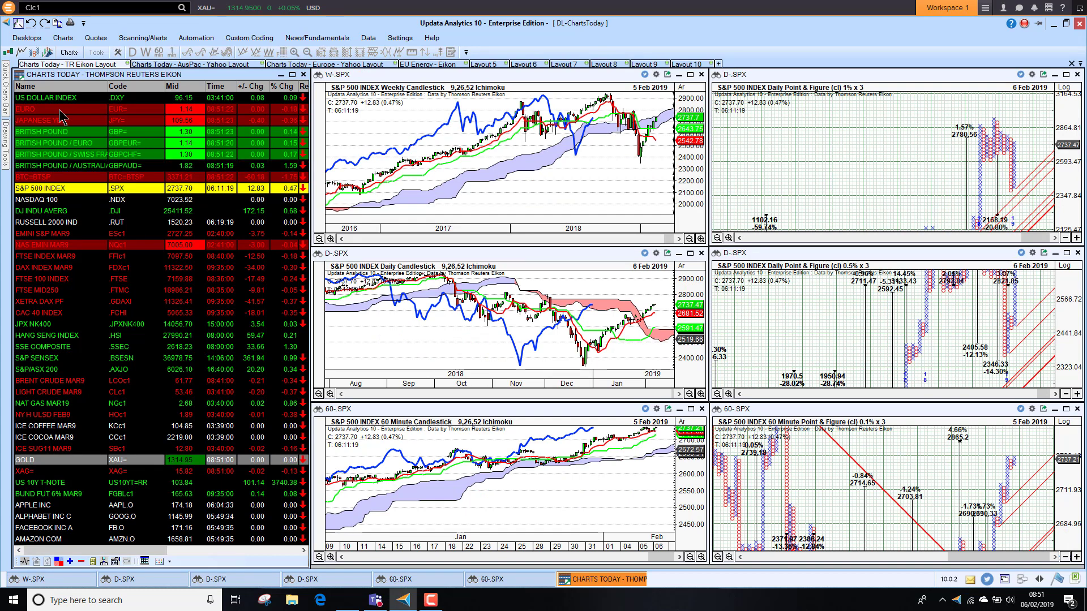
pyautogui.press('Down')
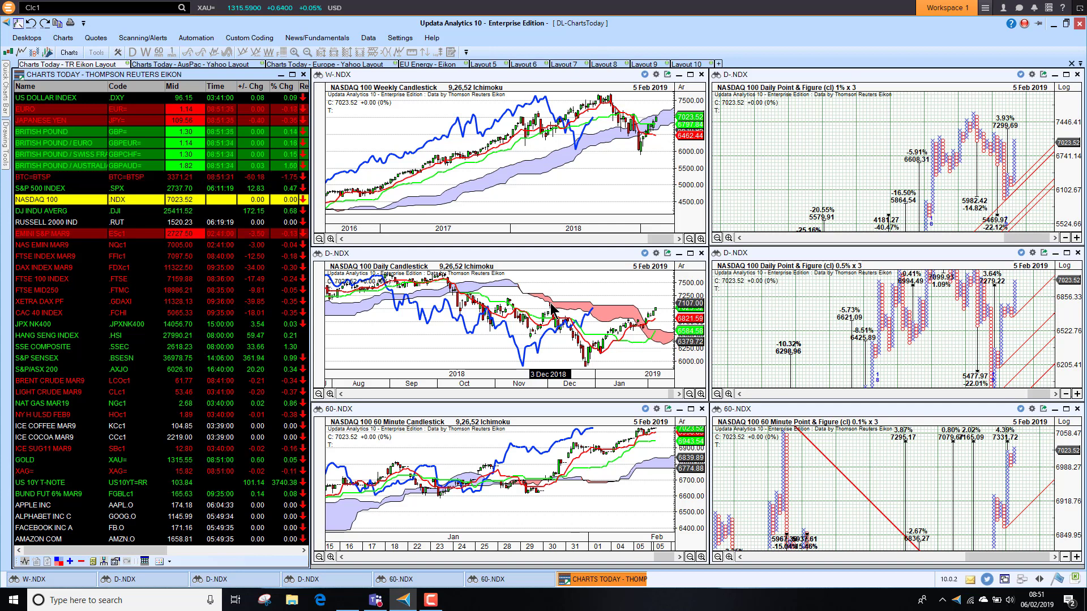
pyautogui.press('Down')
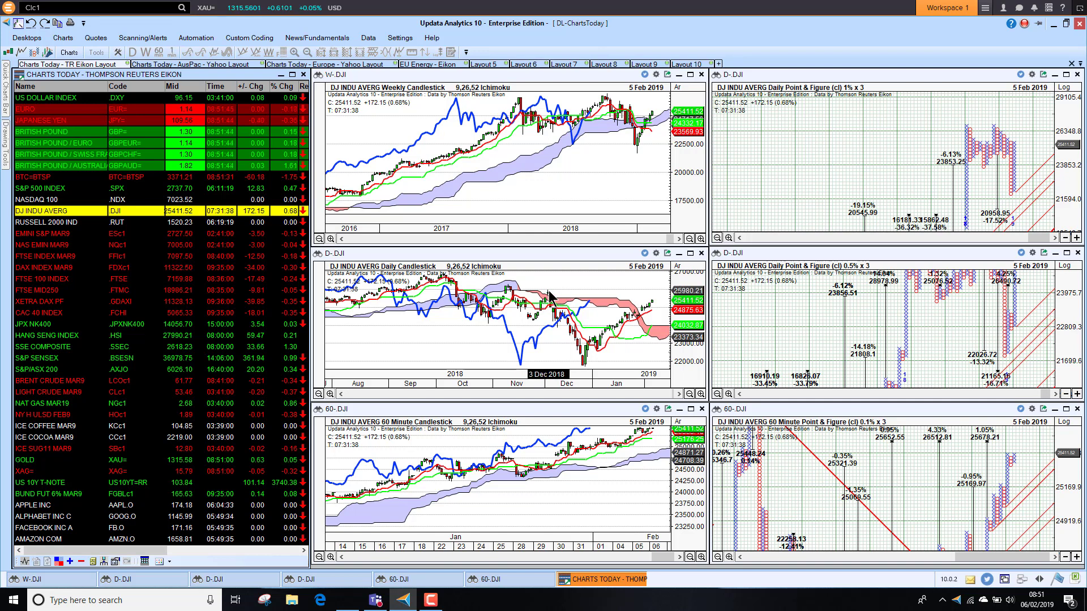
pyautogui.press('Down')
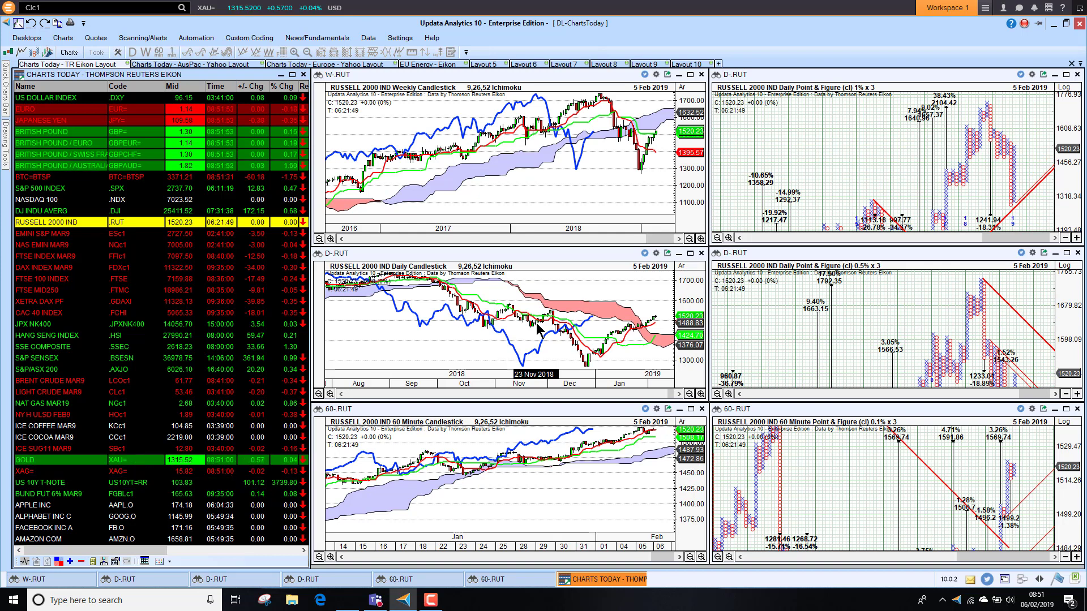
pyautogui.press('Down')
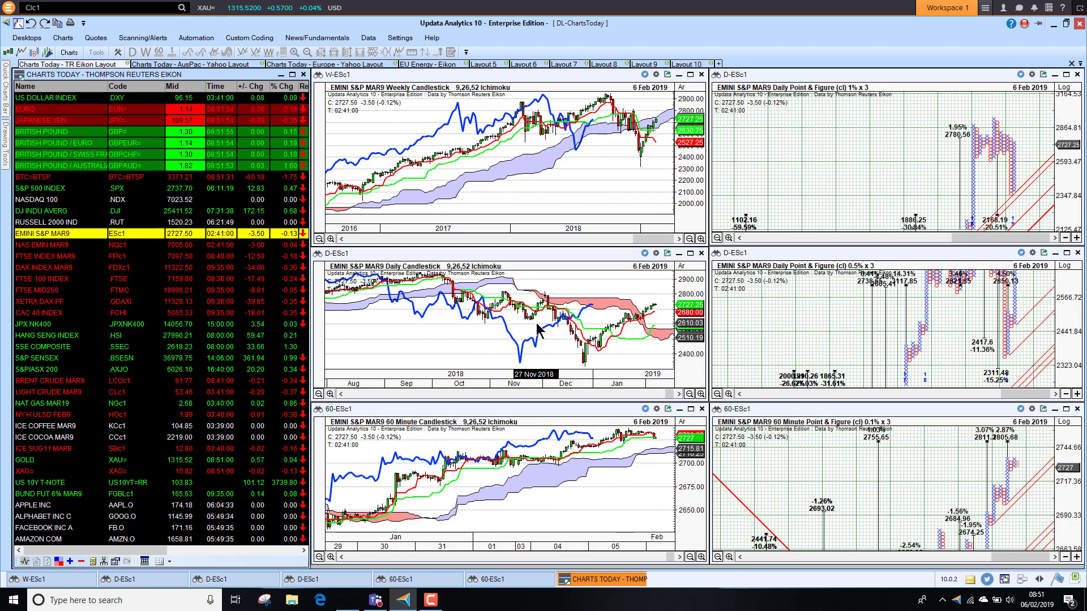
pyautogui.press('Down')
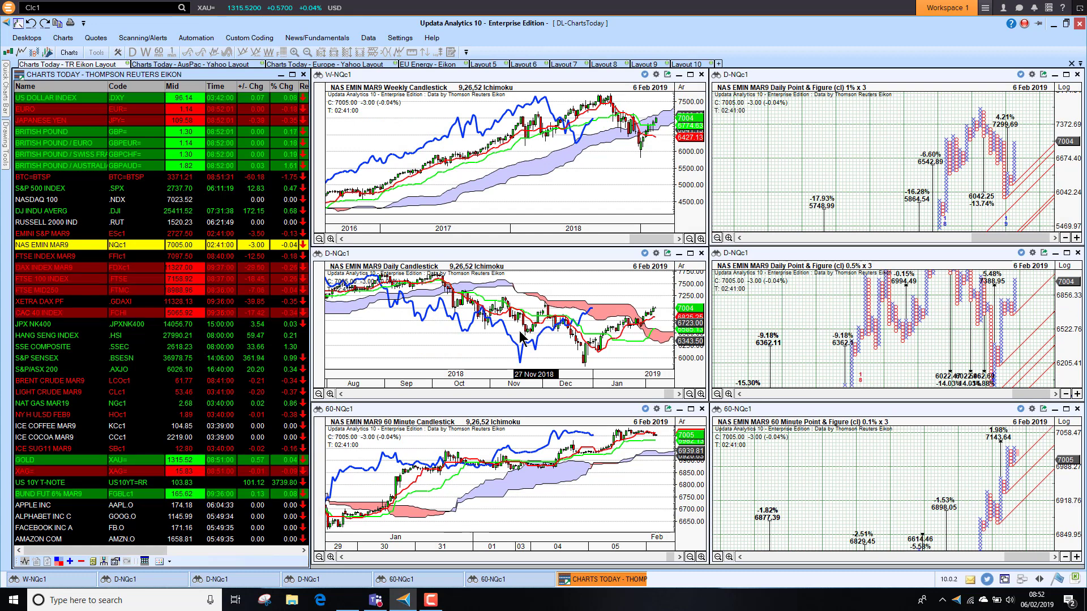
# Review the charts of the European indices: FTSE 100 INDEX, FTSE MID250, XETRA DAX PF and CAC 40 INDEX.
pyautogui.click(68, 280)
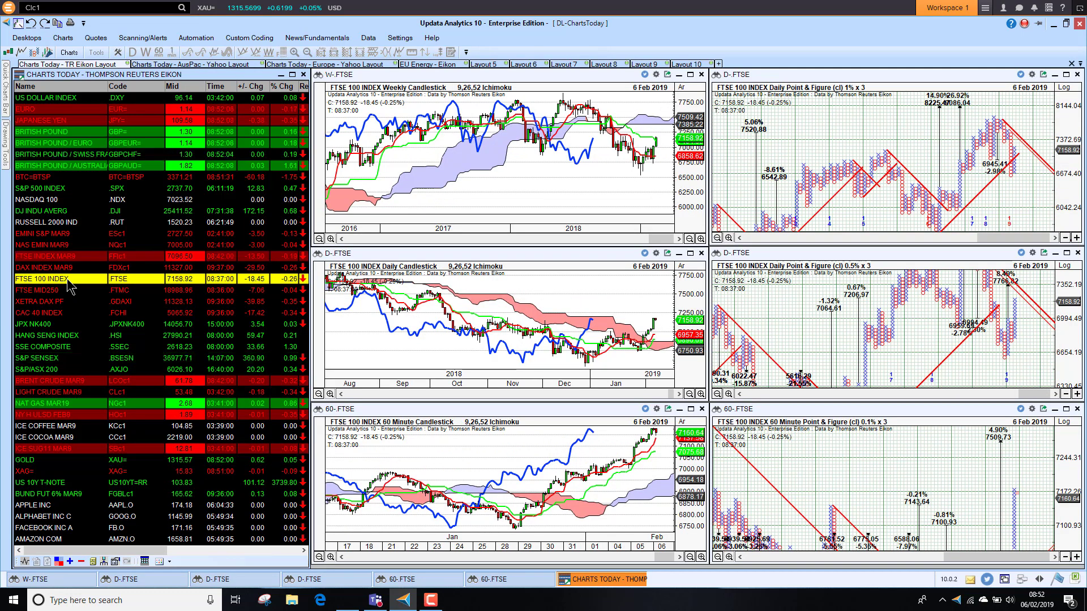
pyautogui.press('Down')
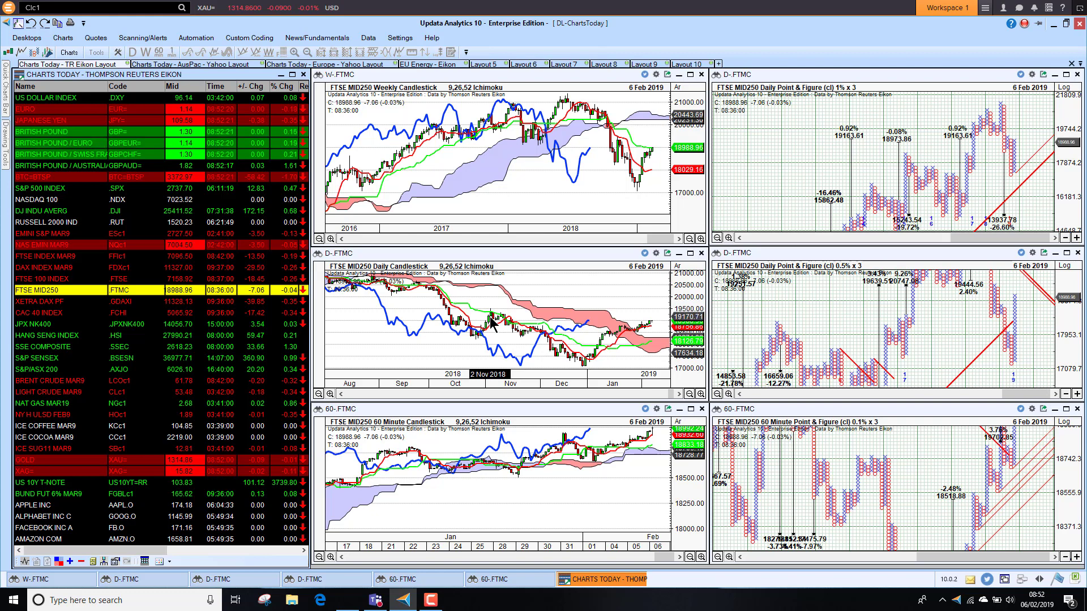
pyautogui.click(57, 303)
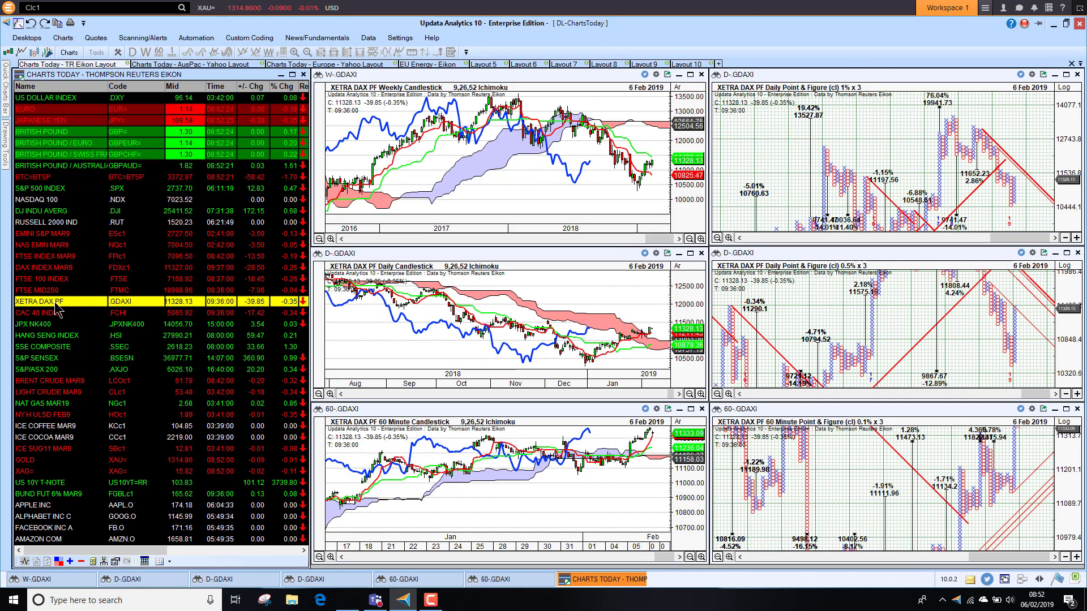
pyautogui.press('Down')
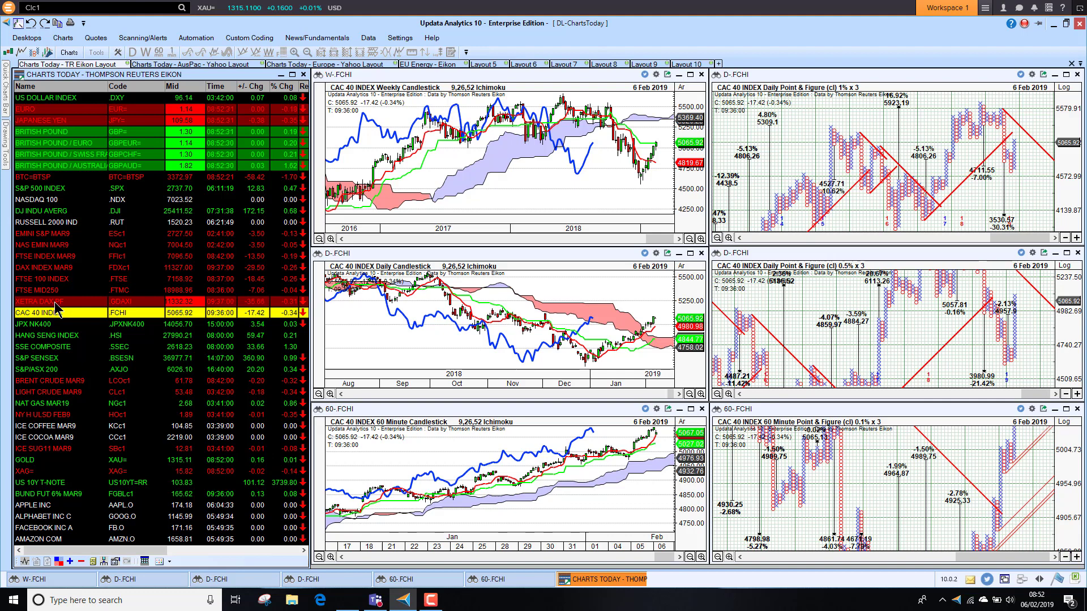
# Review the charts of the Asia-Pacific indices: JPX NK400, HANG SENG, SSE COMPOSITE, S&P SENSEX and S&P/ASX 200.
pyautogui.press('Down')
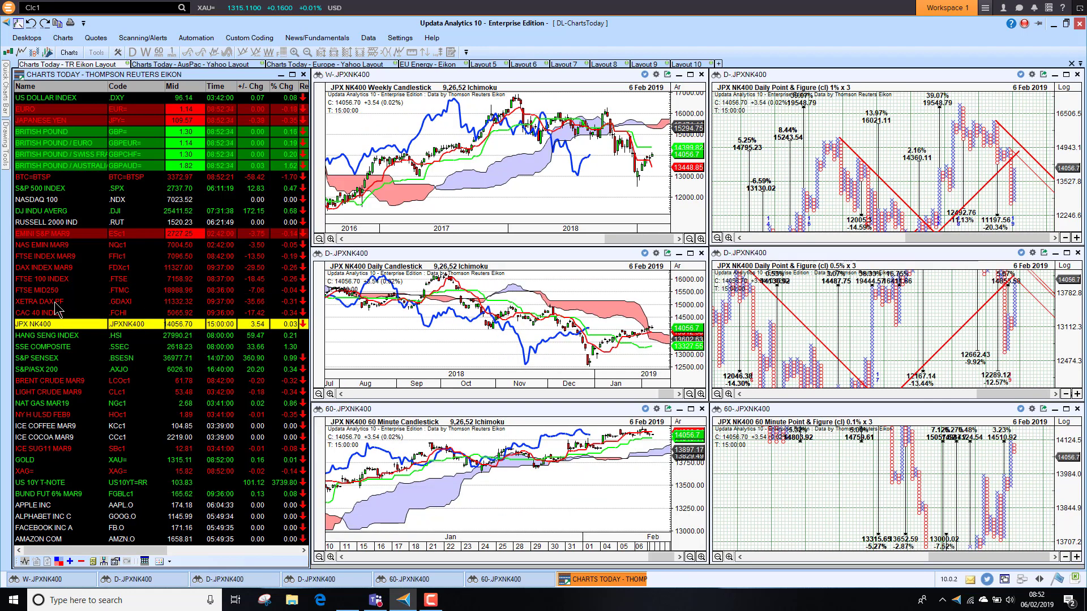
pyautogui.press('Down')
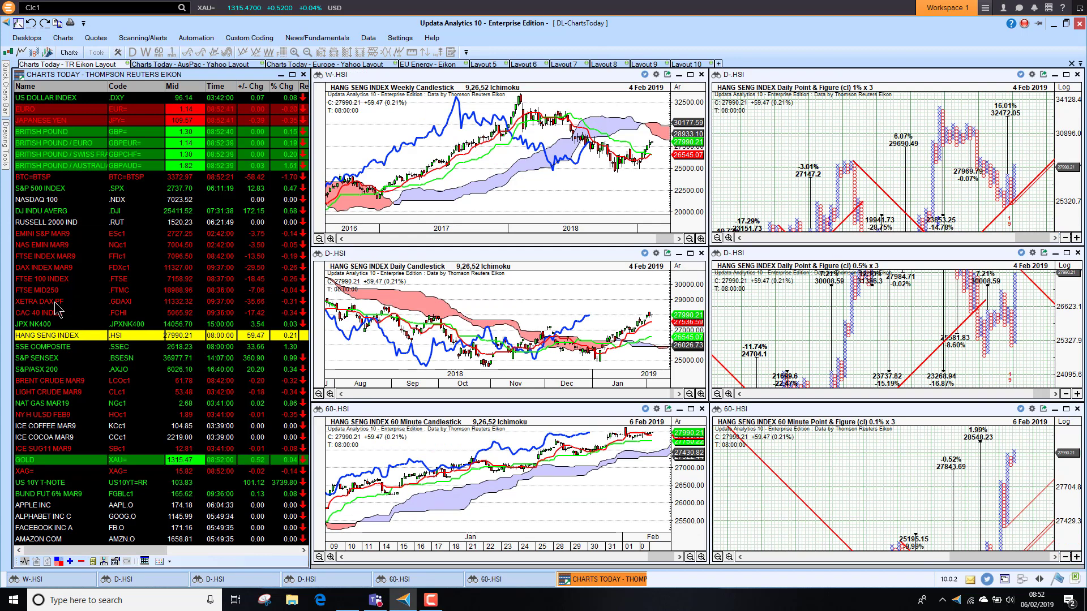
pyautogui.press('Down')
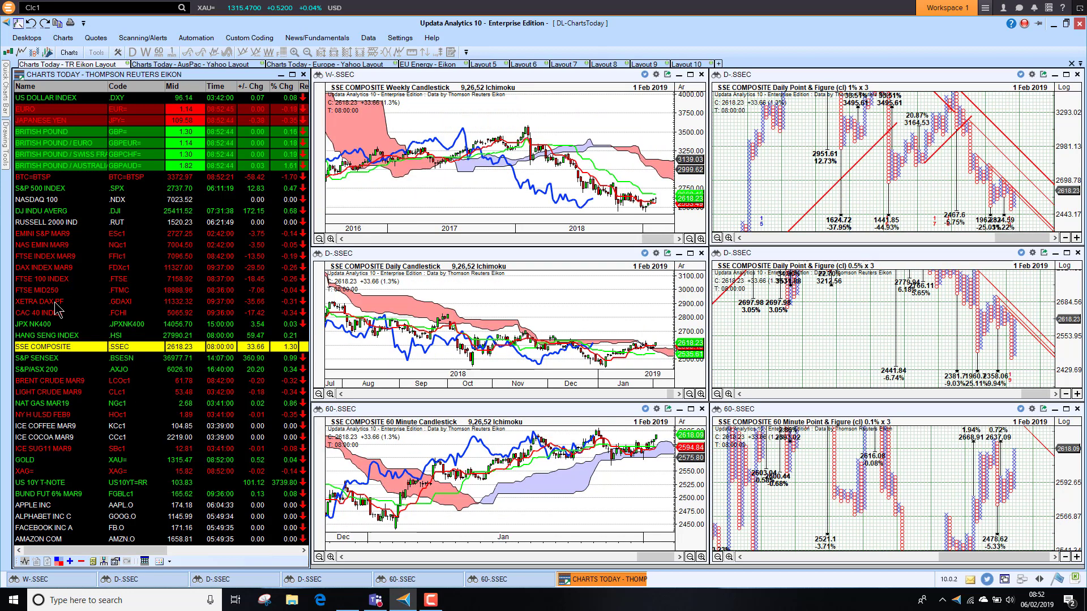
pyautogui.press('Down')
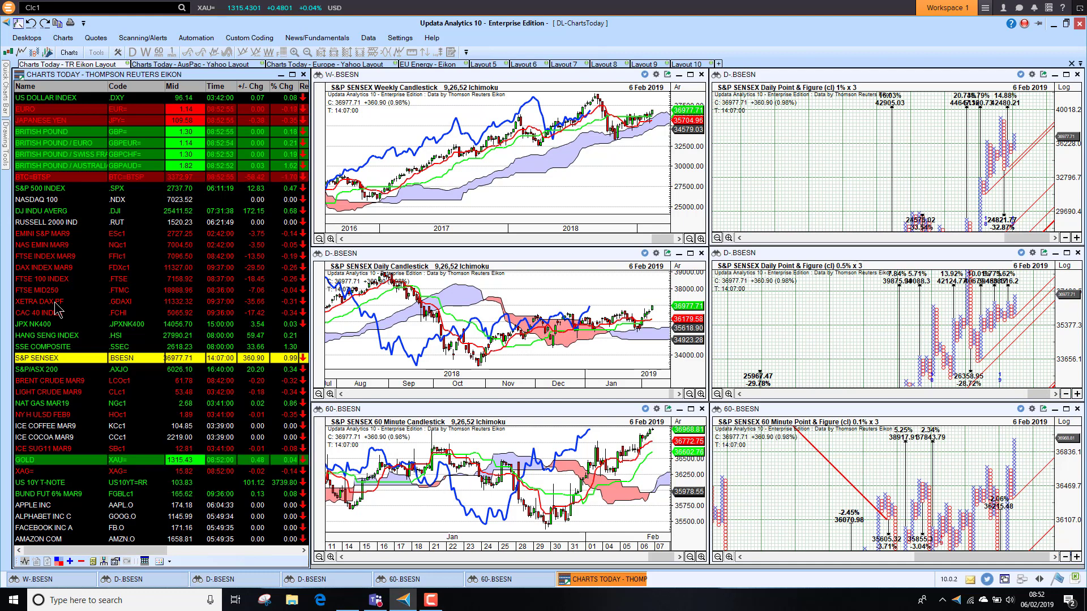
pyautogui.press('Down')
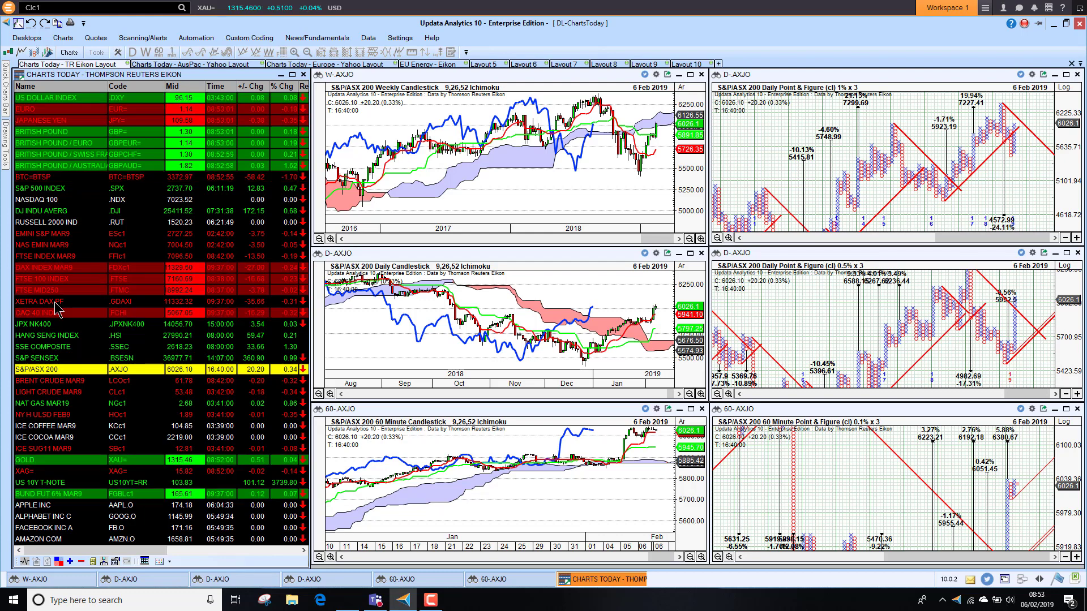
# Review the charts for BRENT CRUDE, LIGHT CRUDE and NAT GAS MAR9 futures, GOLD, XAG= and the US 10Y T-NOTE.
pyautogui.press('Down')
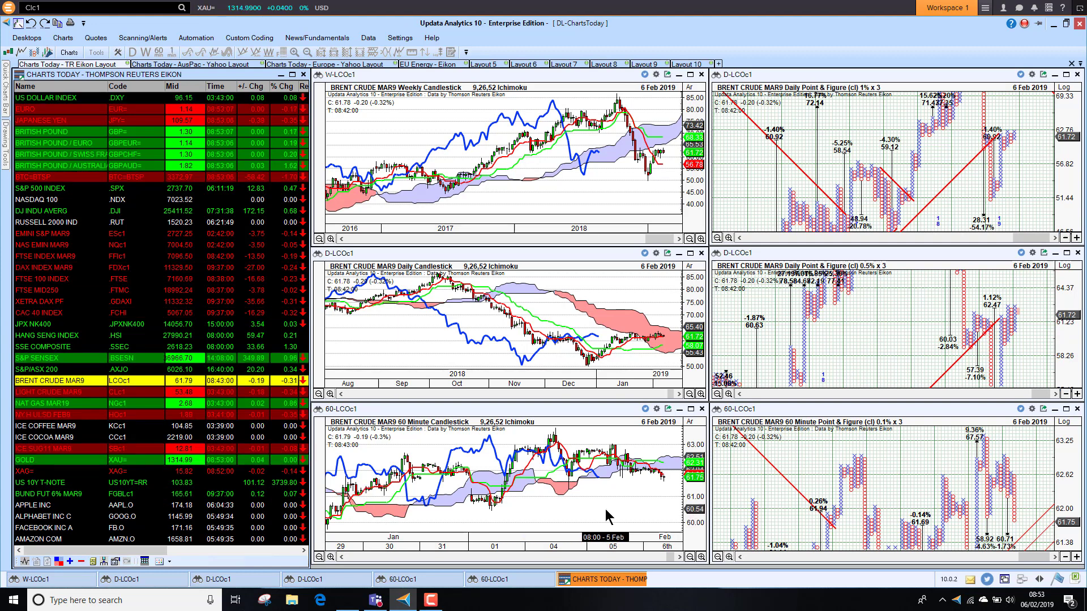
pyautogui.press('Down')
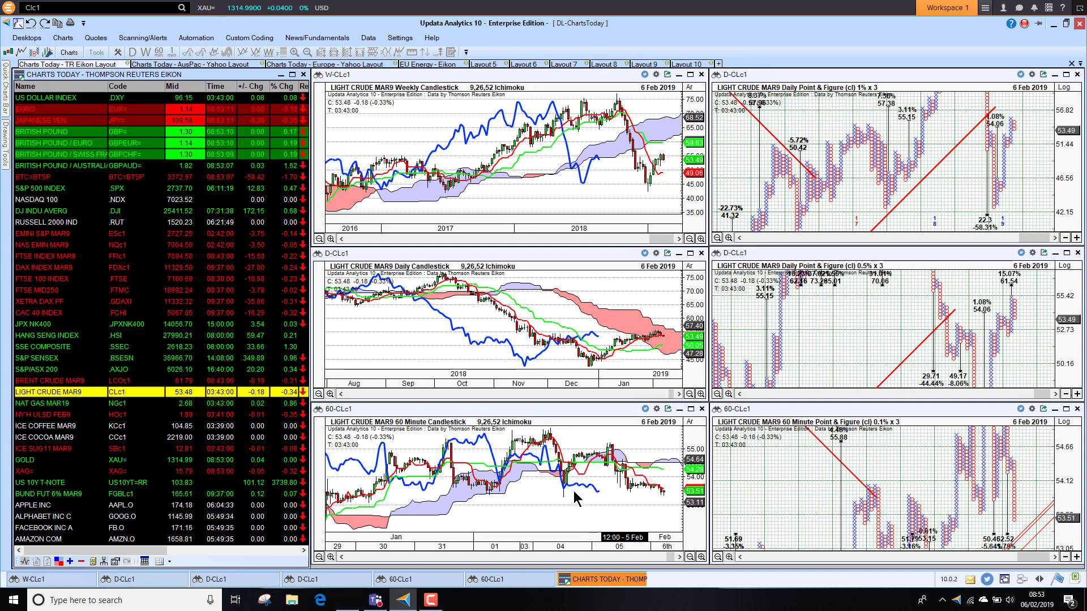
pyautogui.click(32, 404)
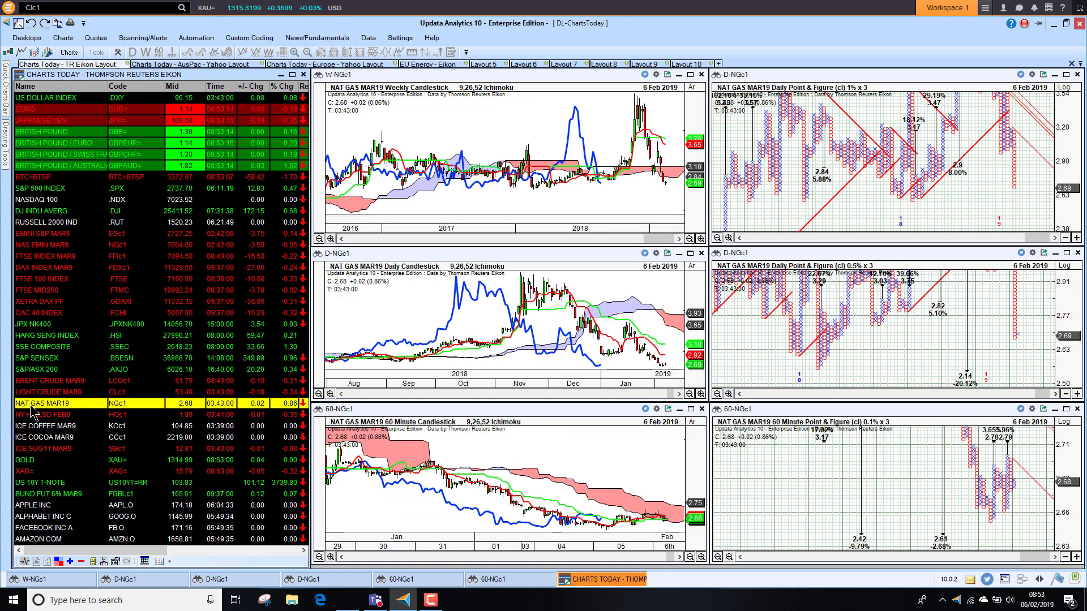
pyautogui.click(47, 460)
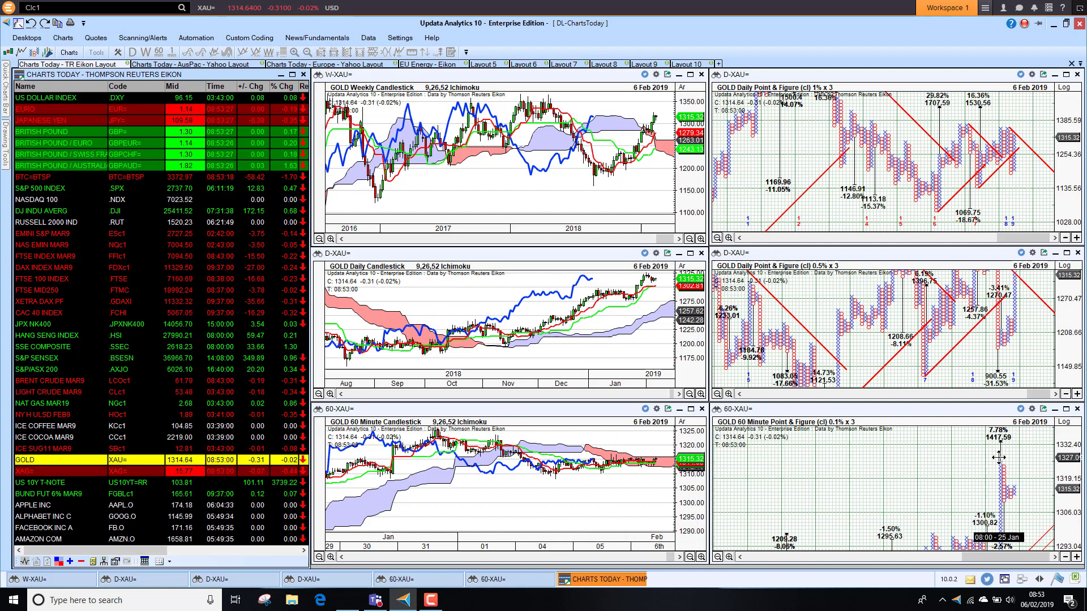
pyautogui.click(54, 472)
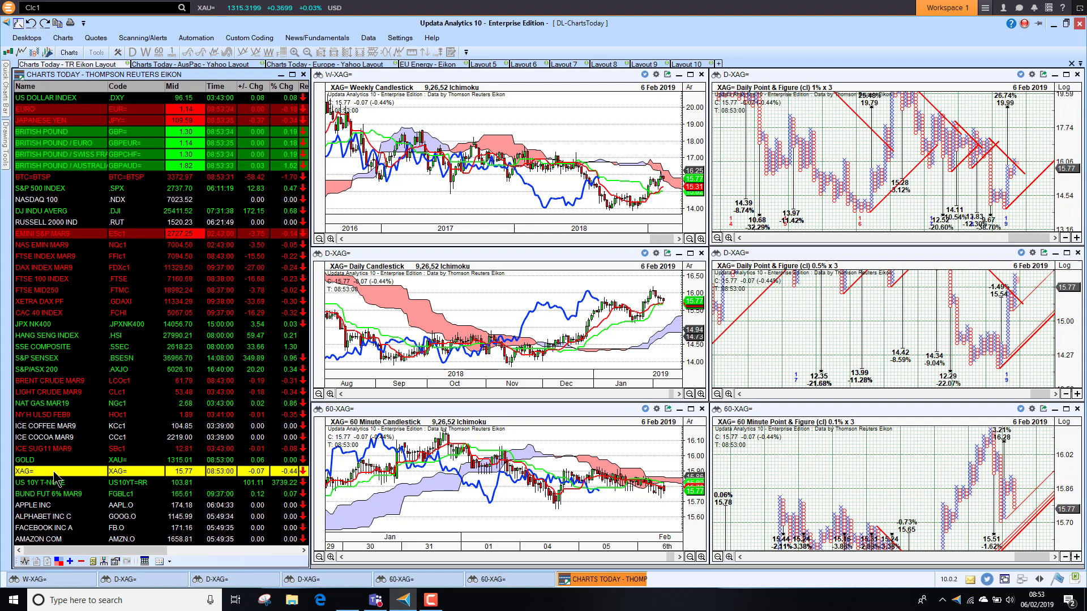
pyautogui.press('Down')
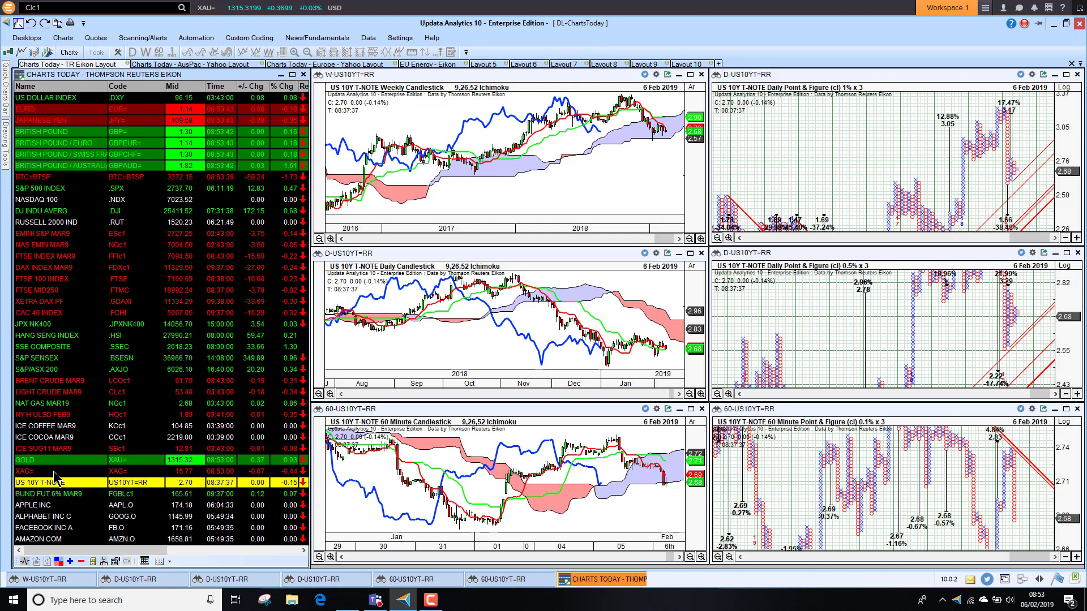
# Switch to the AusPac Yahoo layout, bring the YHOO-NASDAQ100 list forward and sort it by percentage change, highest first.
pyautogui.click(166, 65)
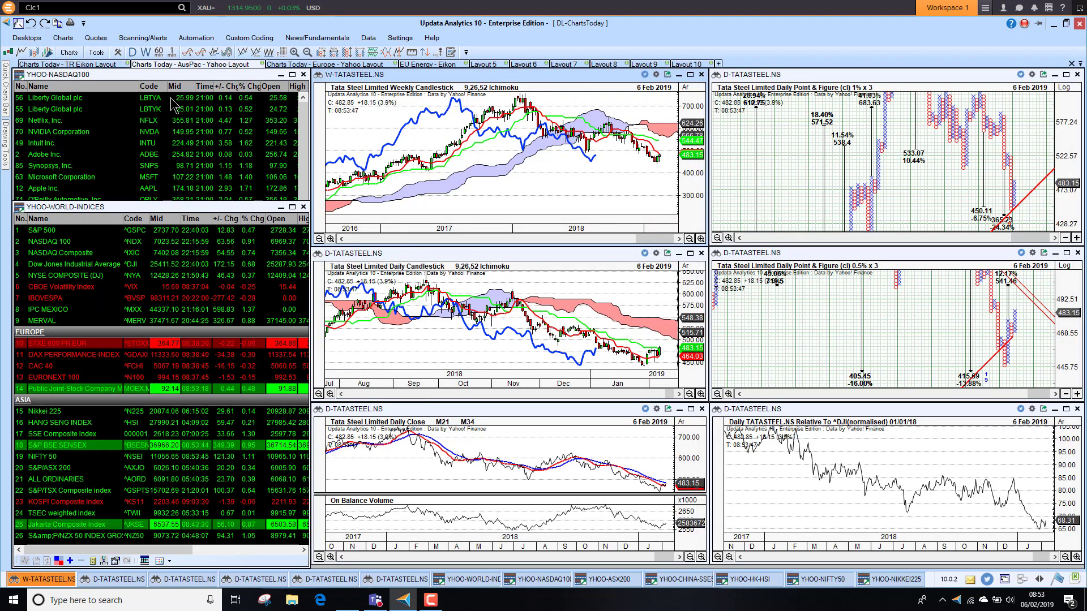
pyautogui.click(152, 74)
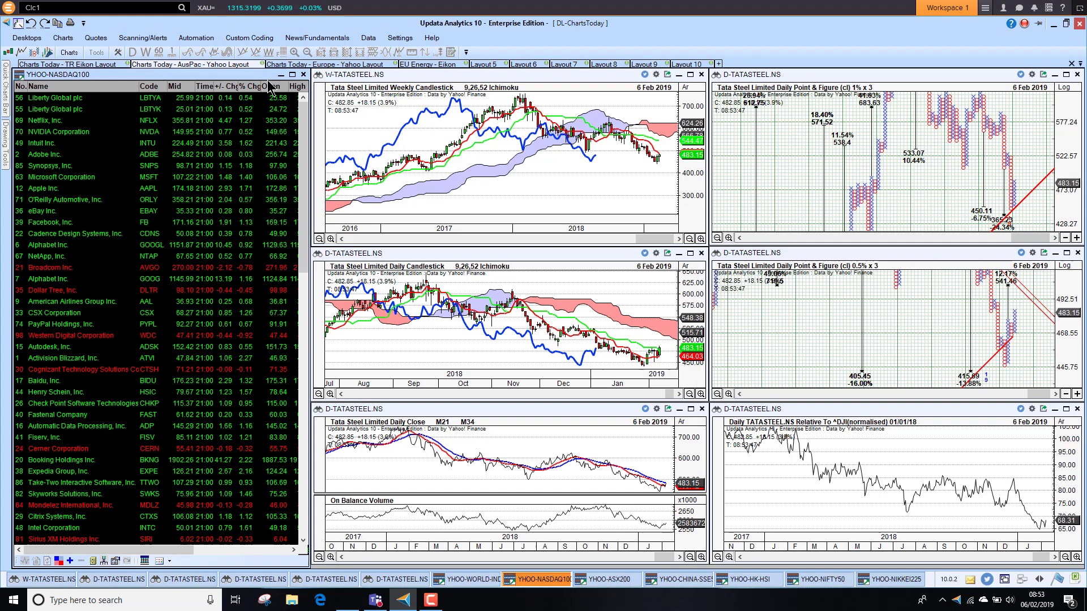
pyautogui.click(247, 89)
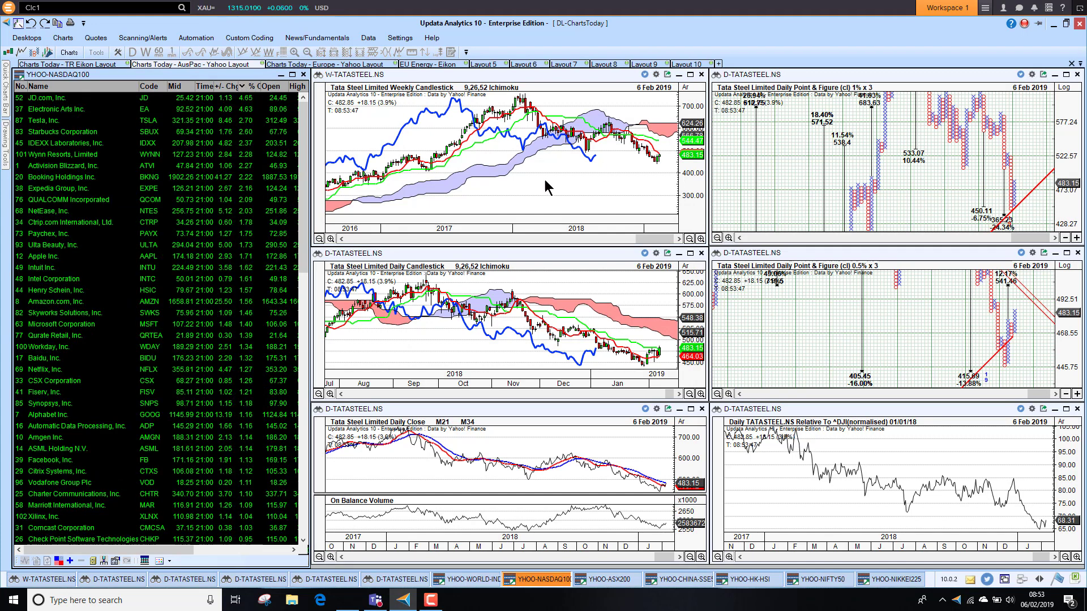
# Review the charts of the NASDAQ 100 stocks JD.com, Electronic Arts, Tesla and Apple.
pyautogui.click(46, 101)
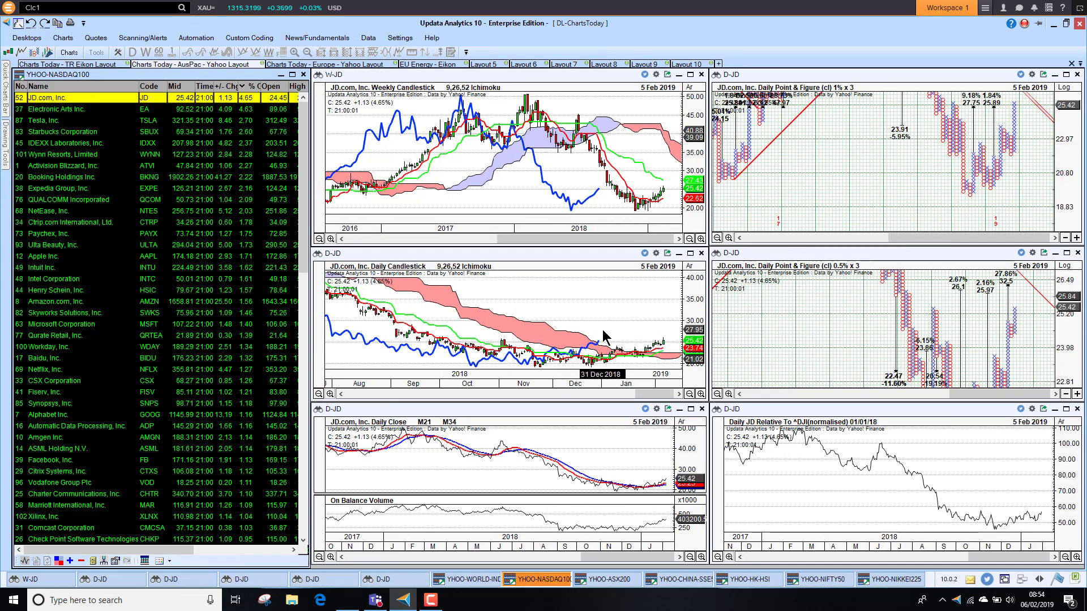
pyautogui.click(68, 111)
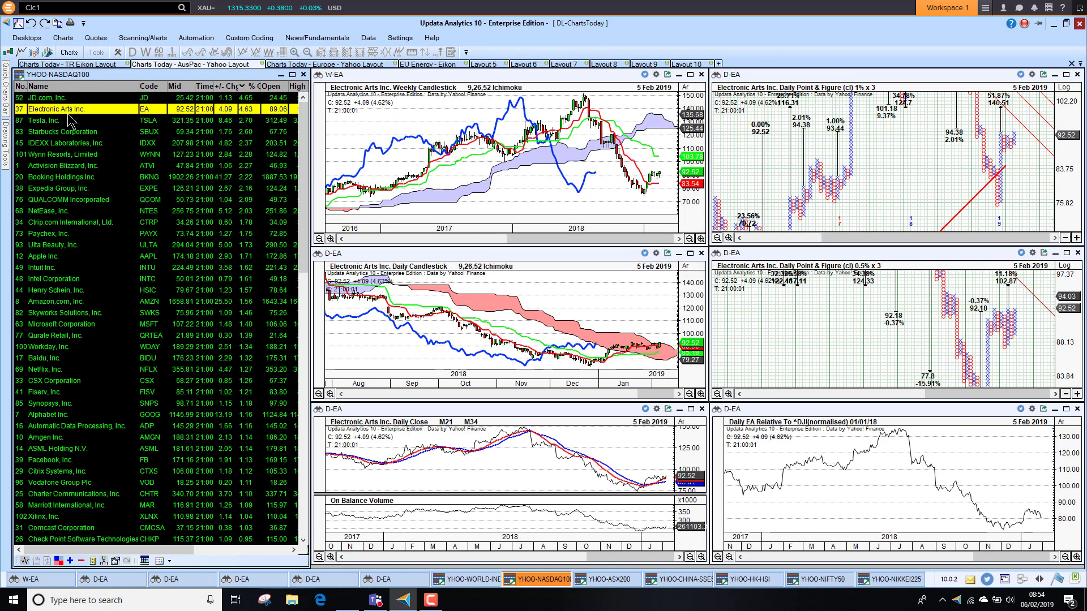
pyautogui.click(68, 120)
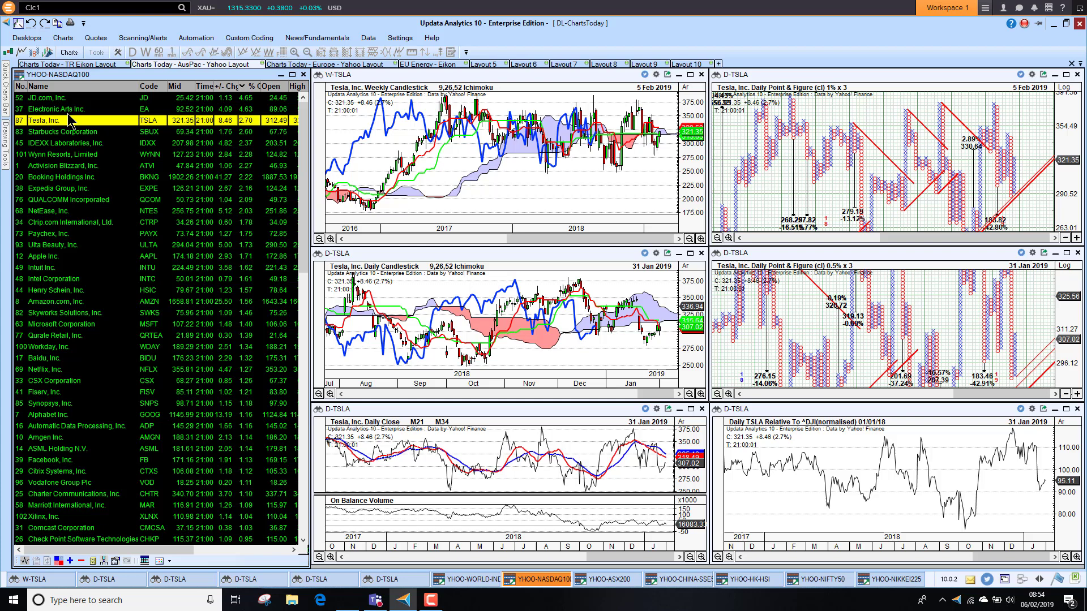
pyautogui.click(57, 260)
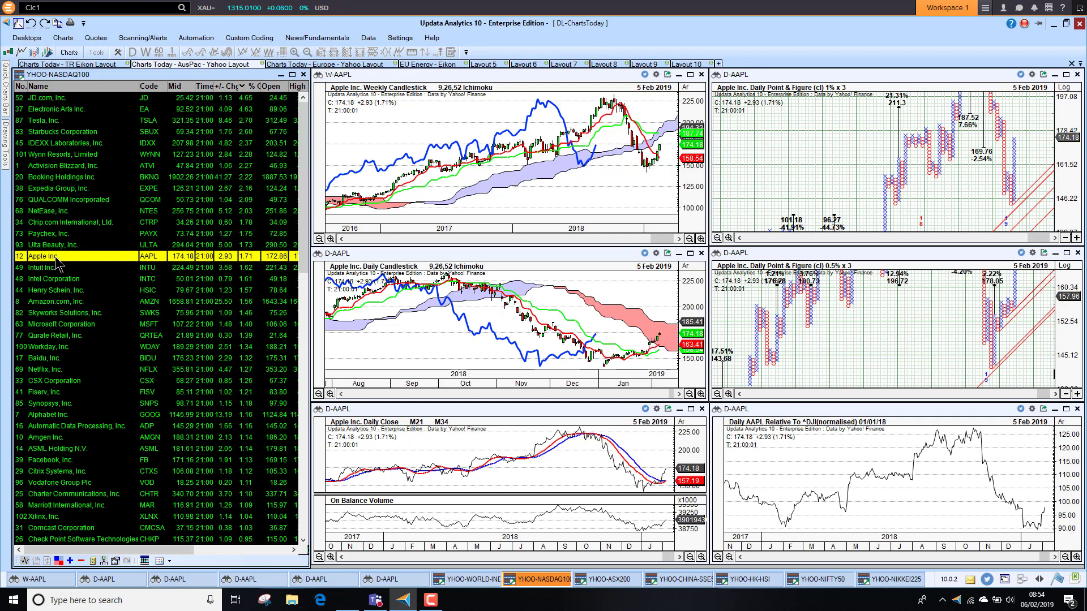
# Review the charts of the NASDAQ 100 stocks Amazon.com and Alphabet.
pyautogui.click(63, 305)
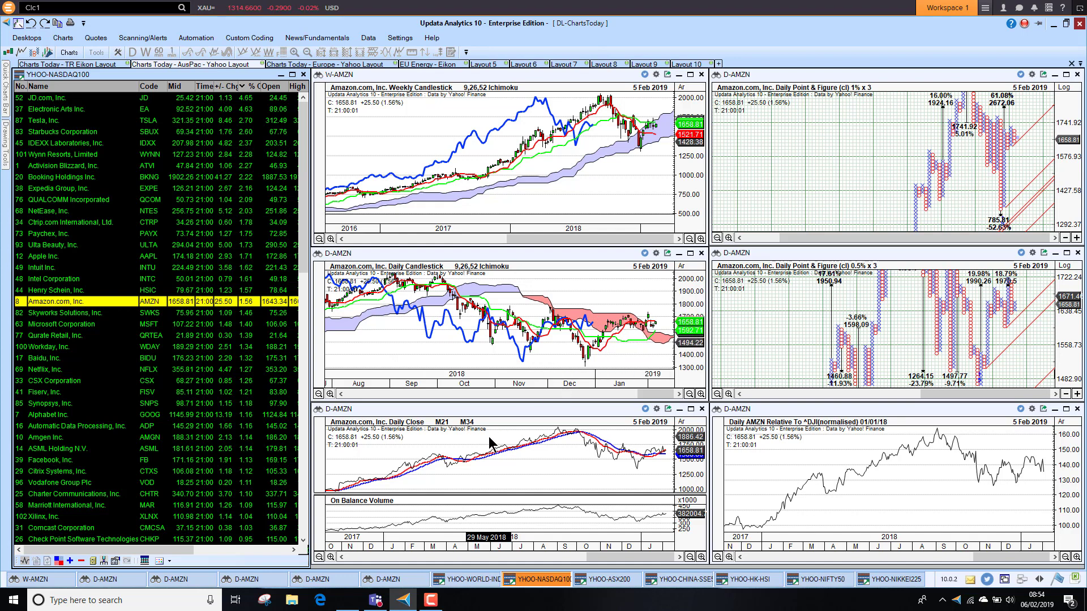
pyautogui.click(59, 415)
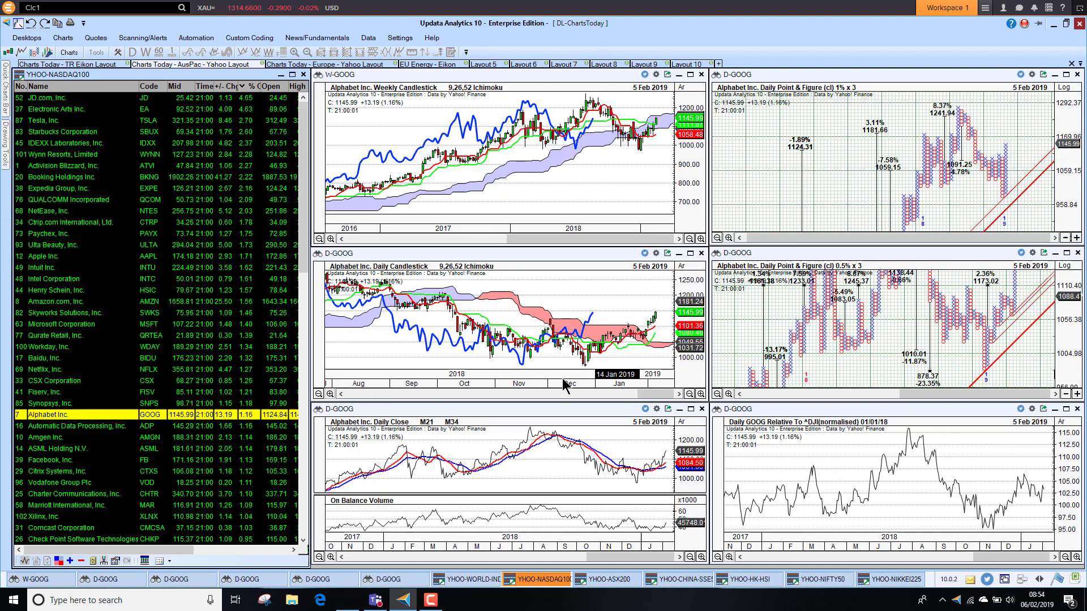
# Sort the YHOO-ASX200 list by percentage change, highest first, and review the charts of Bellamy's Australia, Afterpay Touch Group and Qantas Airways.
pyautogui.click(614, 582)
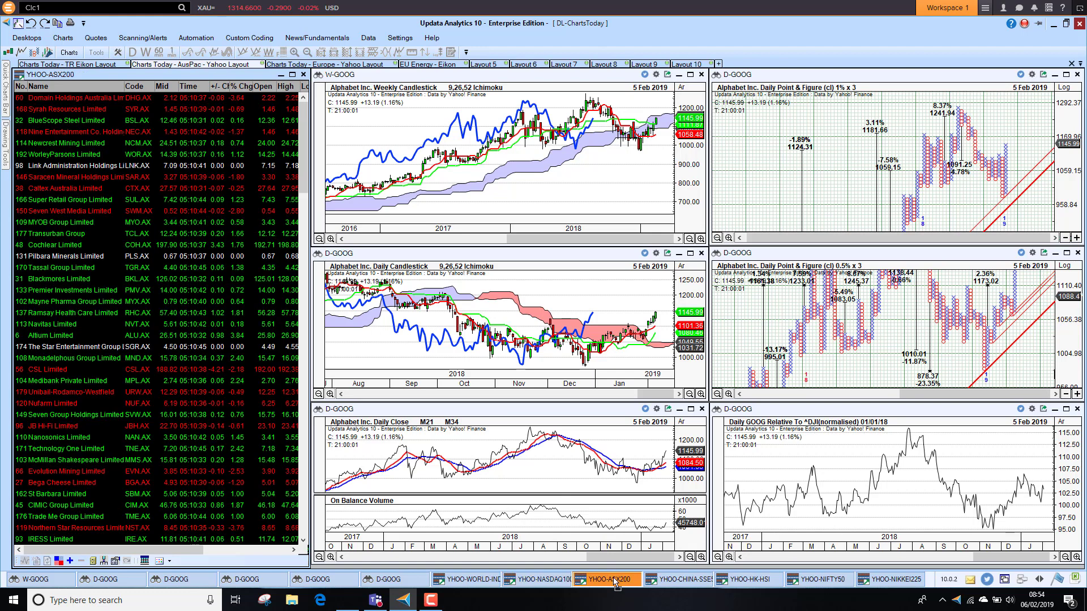
pyautogui.click(239, 89)
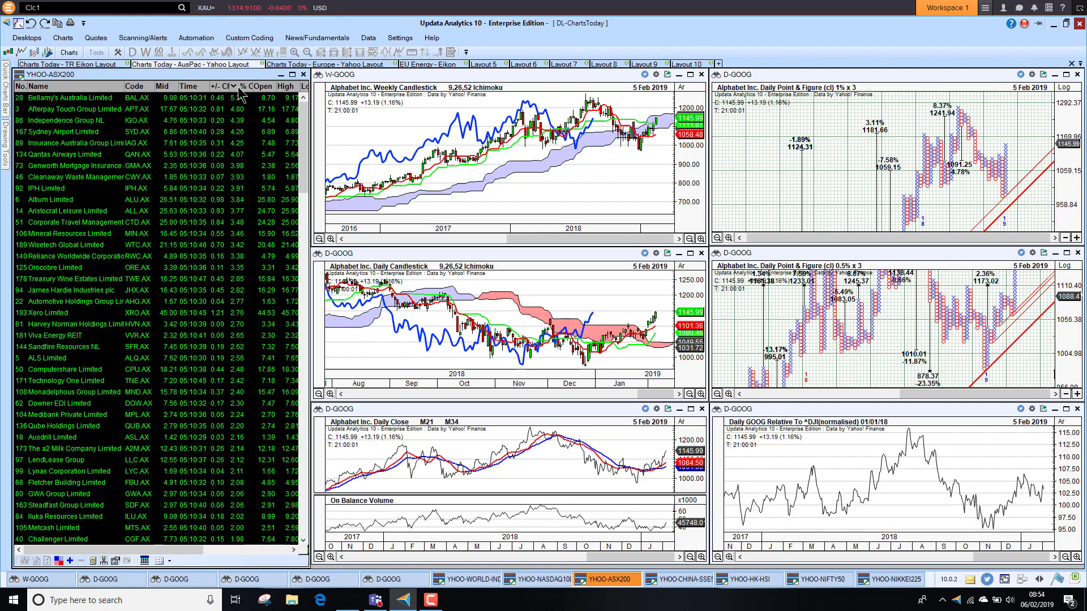
pyautogui.click(89, 99)
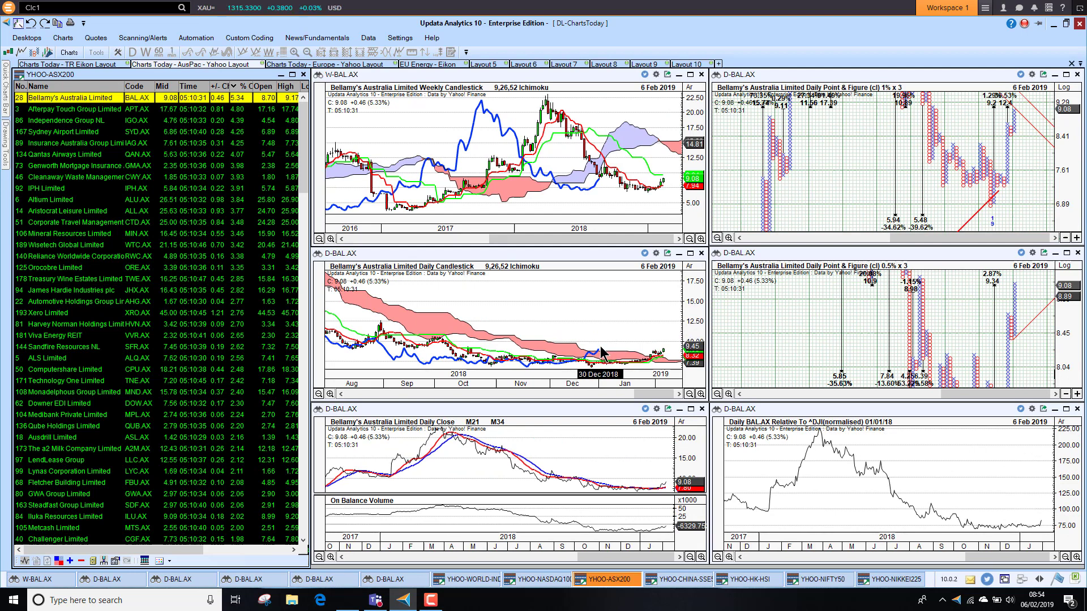
pyautogui.click(89, 110)
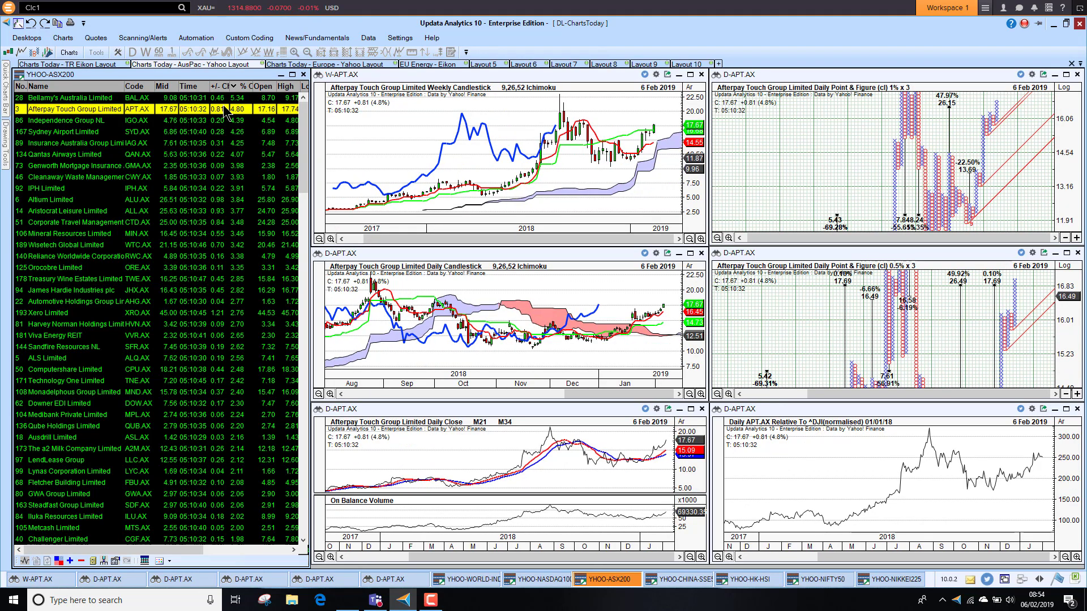
pyautogui.click(69, 158)
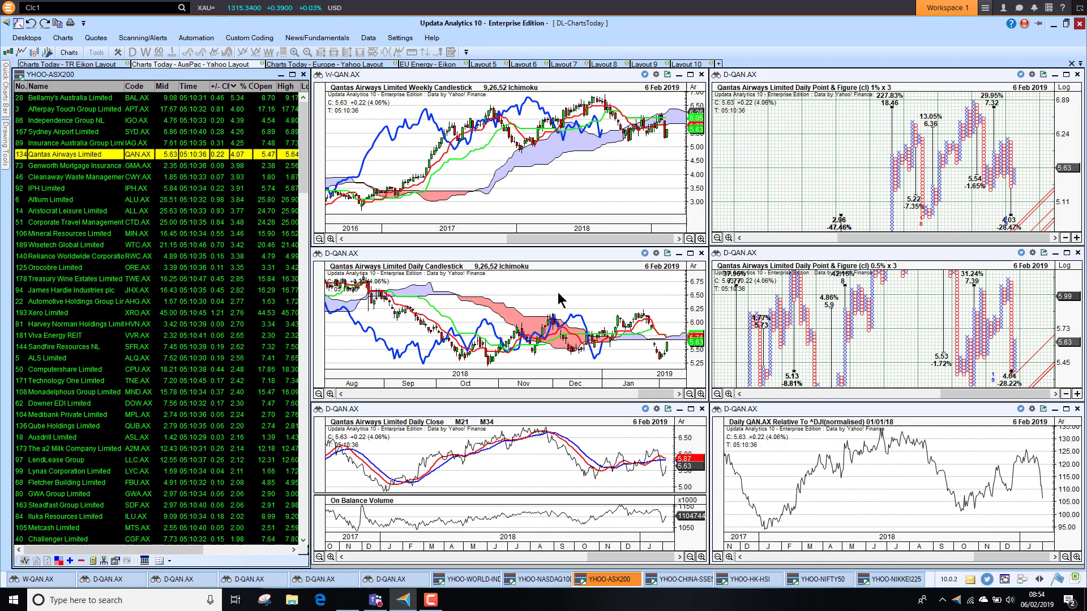
# Re-sort the YHOO-ASX200 list by percentage change, lowest first, and review the charts of oOh!media and Northern Star Resources.
pyautogui.click(240, 86)
pyautogui.click(74, 97)
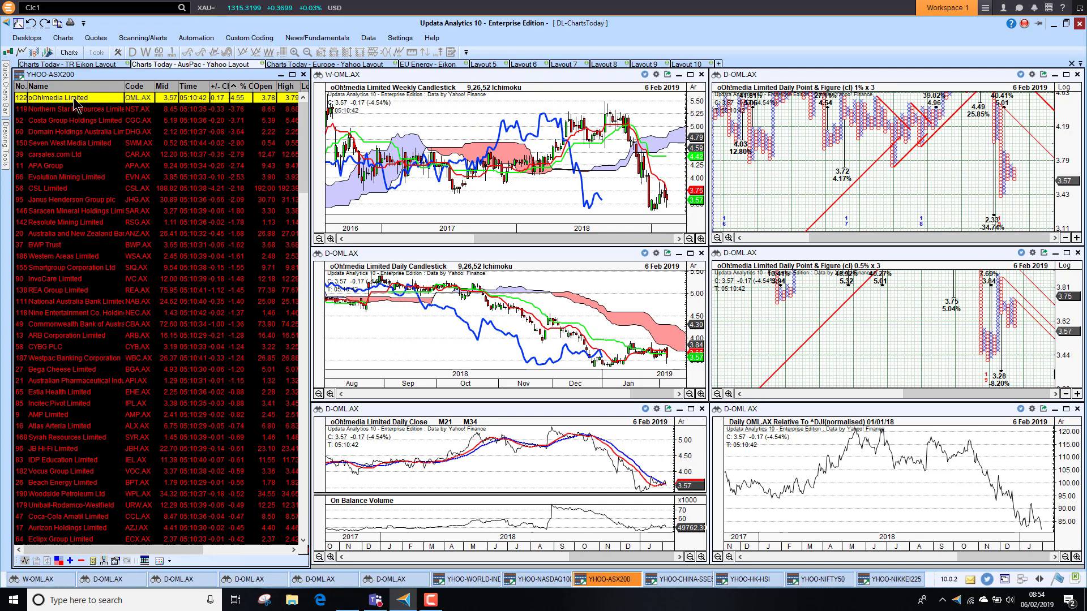
pyautogui.press('Down')
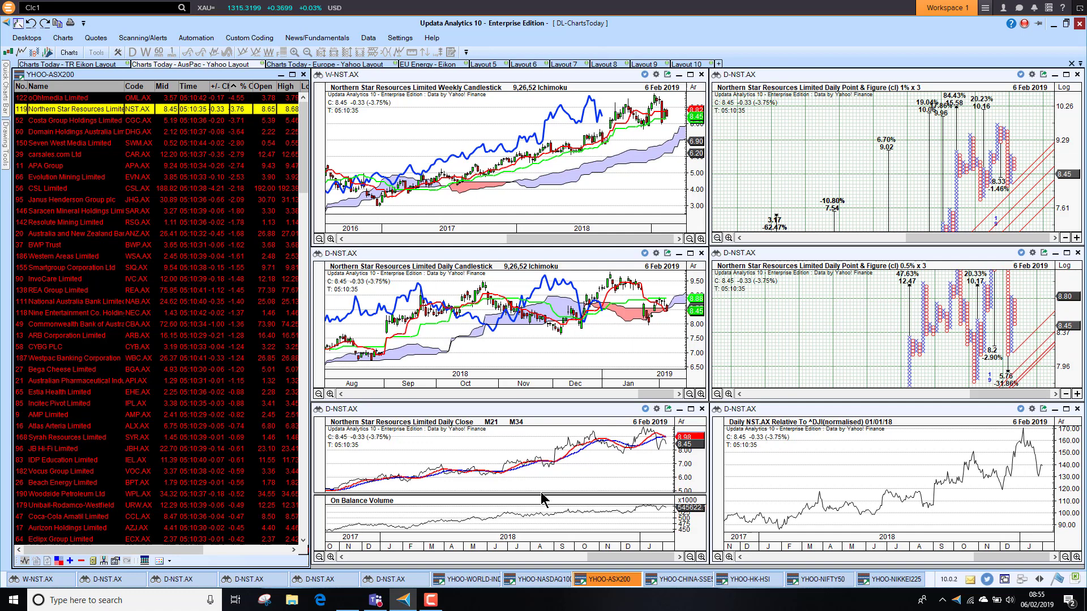
# Look at the YHOO-CHINA-SSE50 list, and bring the YHOO-NIFTY50 list forward sorted by percentage change, highest first.
pyautogui.click(694, 581)
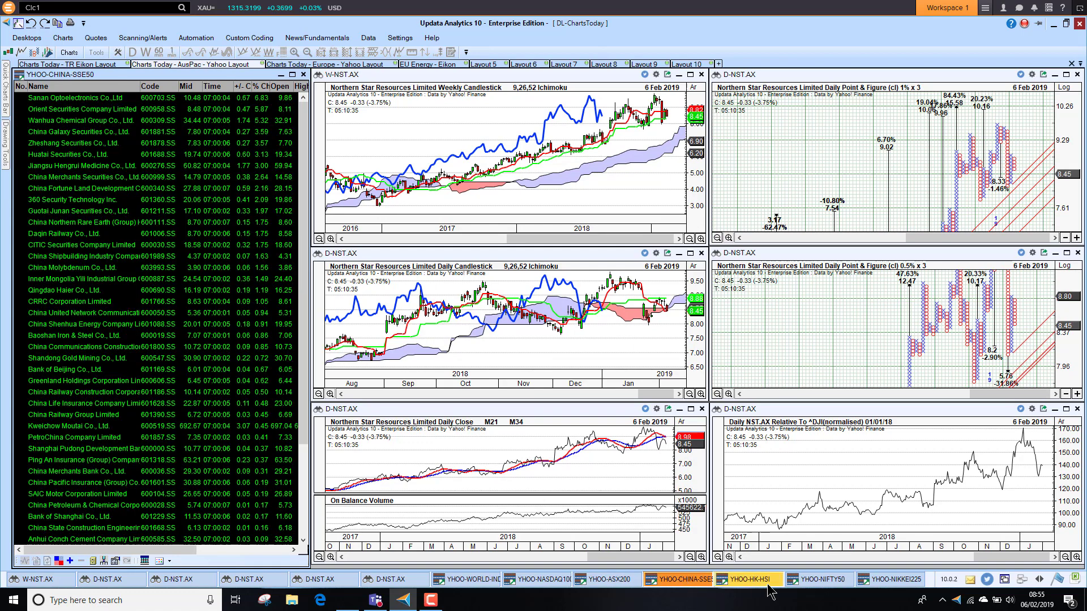
pyautogui.click(820, 586)
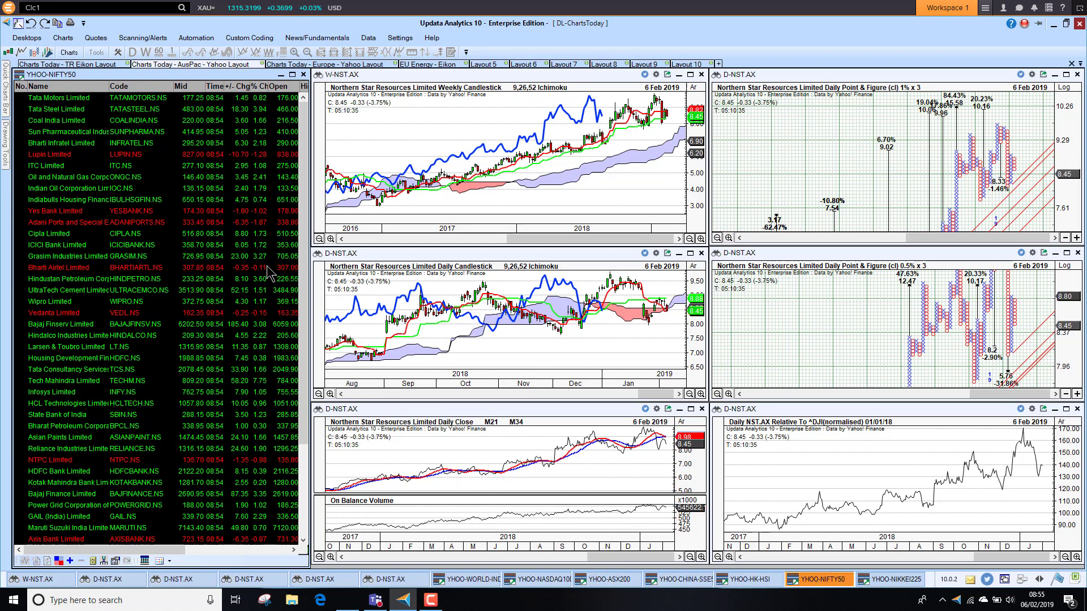
pyautogui.click(261, 87)
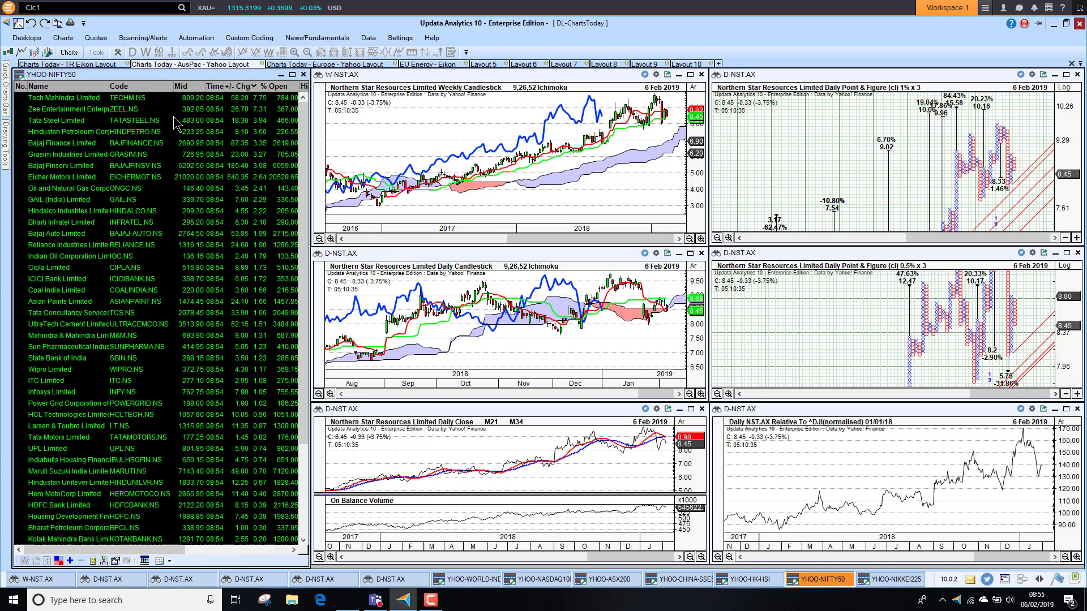
# Review the charts of the NIFTY 50 stocks Tech Mahindra, Zee Entertainment Enterprises, Tata Steel and Hindustan Petroleum.
pyautogui.click(67, 100)
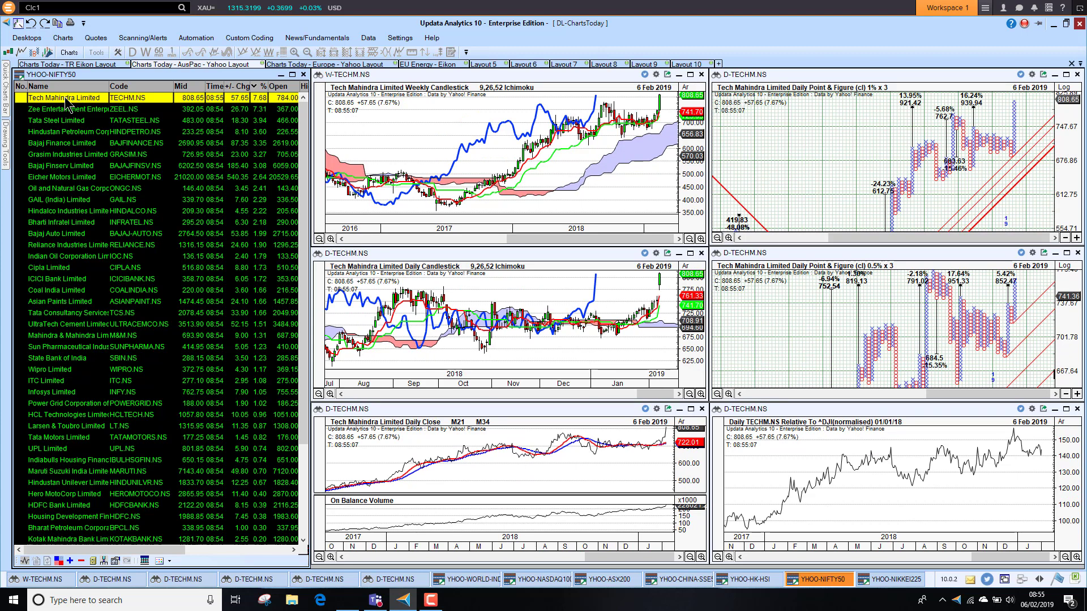
pyautogui.press('Down')
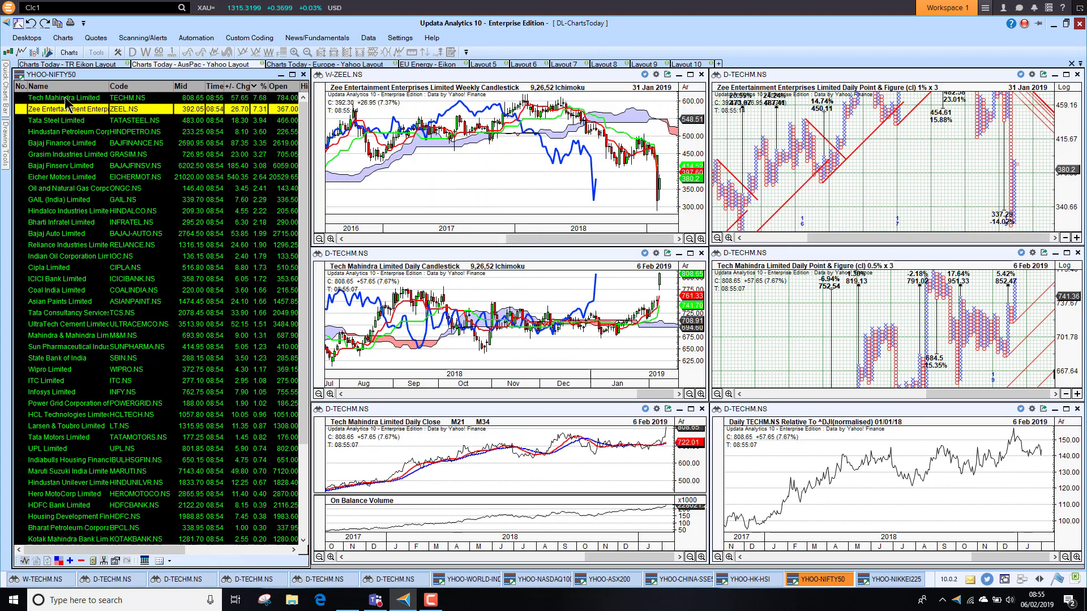
pyautogui.press('Down')
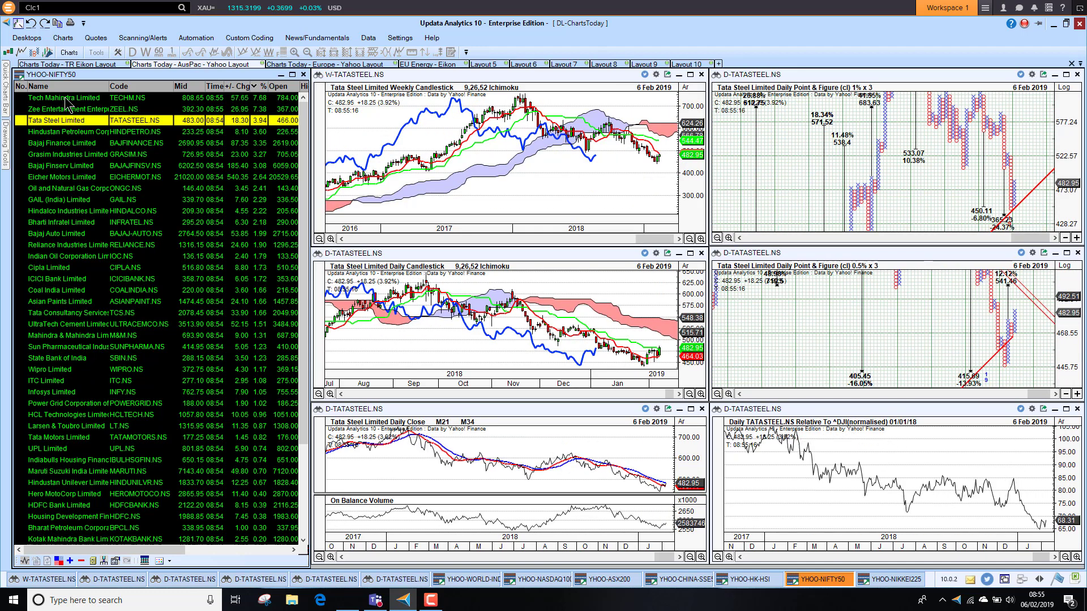
pyautogui.press('Down')
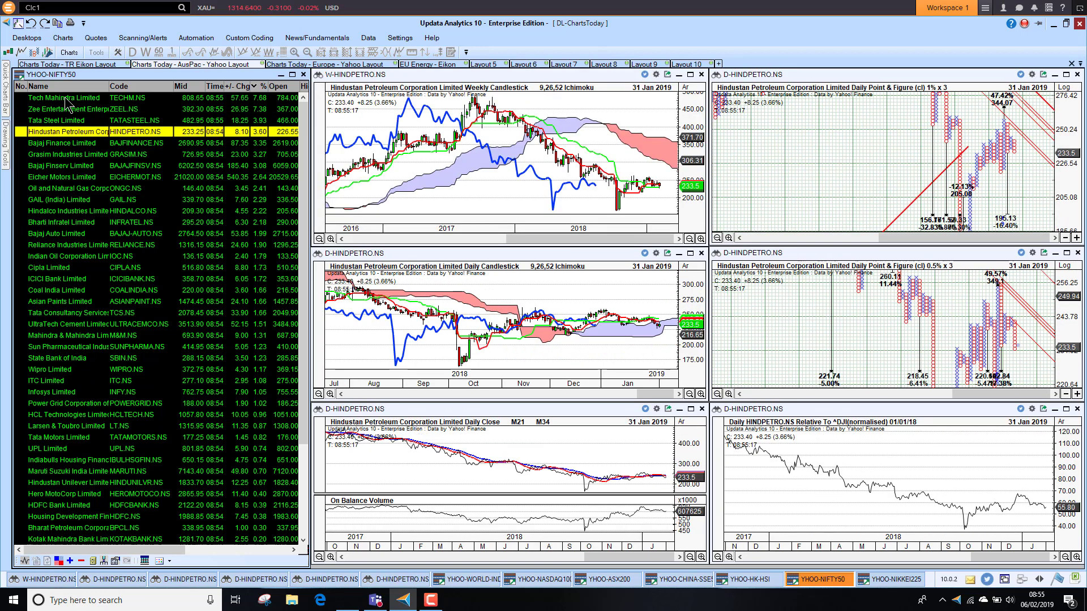
# Review the Adani Ports charts with YHOO-NIFTY50 sorted by percentage change, lowest first, and bring the YHOO-NIKKEI225 list forward.
pyautogui.click(259, 86)
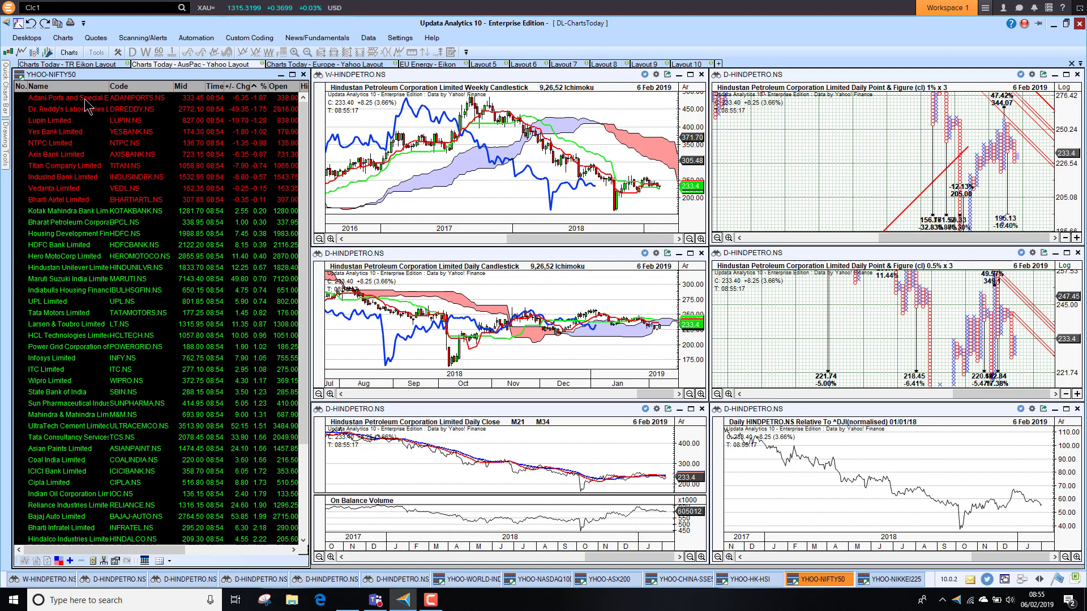
pyautogui.click(85, 98)
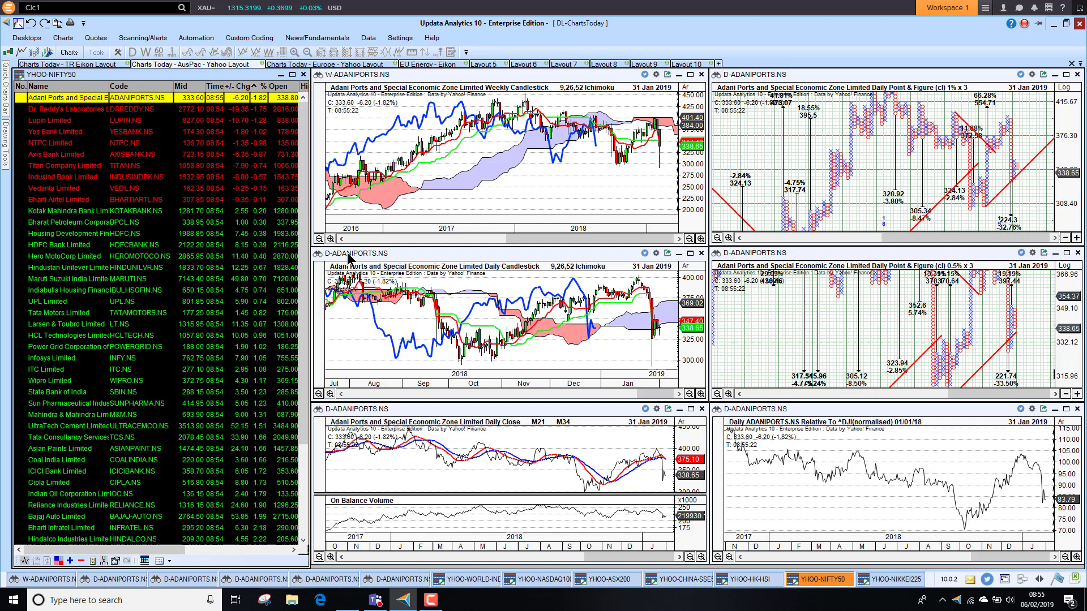
pyautogui.click(892, 580)
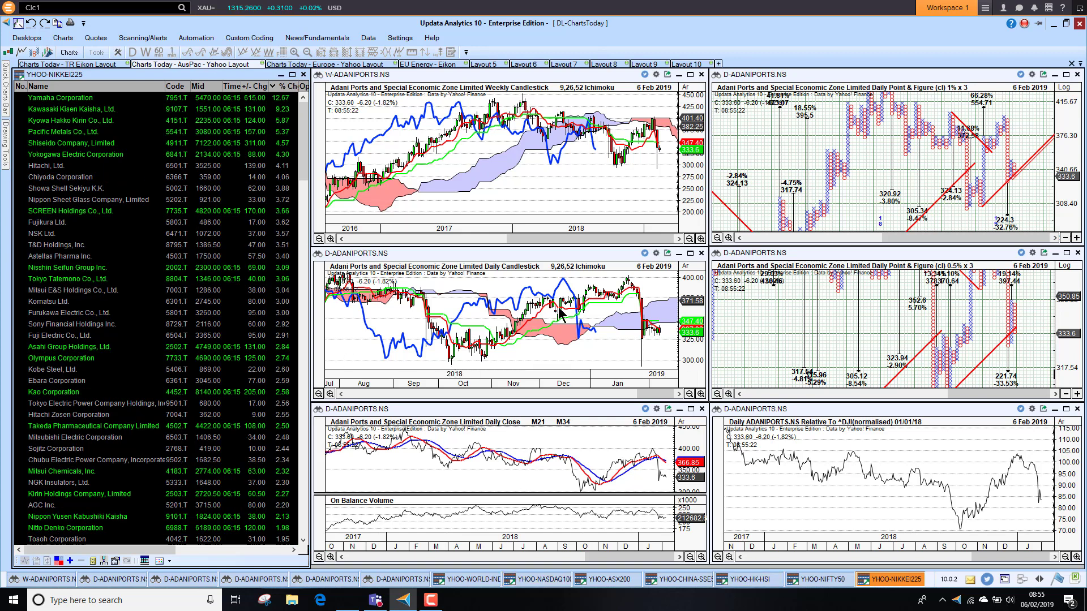
# Switch to the Europe Yahoo layout, bring the YHOO-FTSE100 list forward and sort it by percentage change, highest first.
pyautogui.click(323, 64)
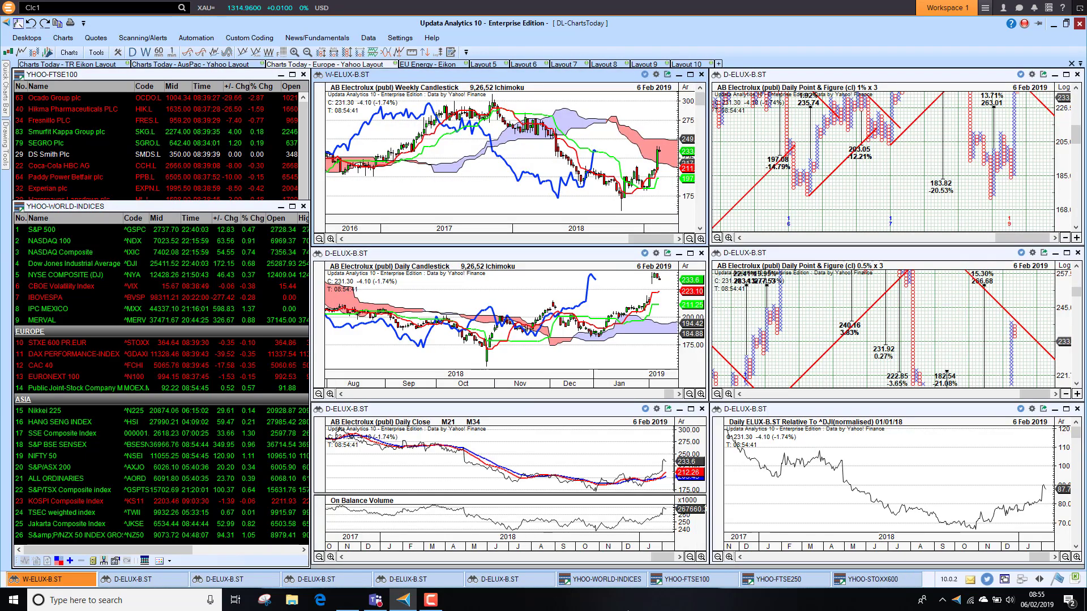
pyautogui.click(684, 583)
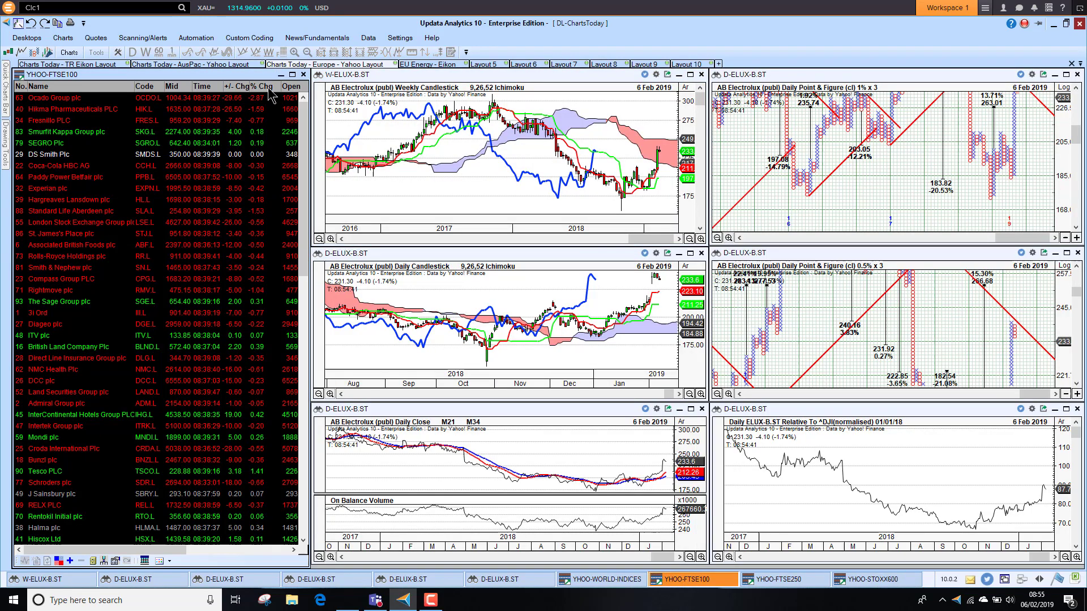
pyautogui.click(269, 88)
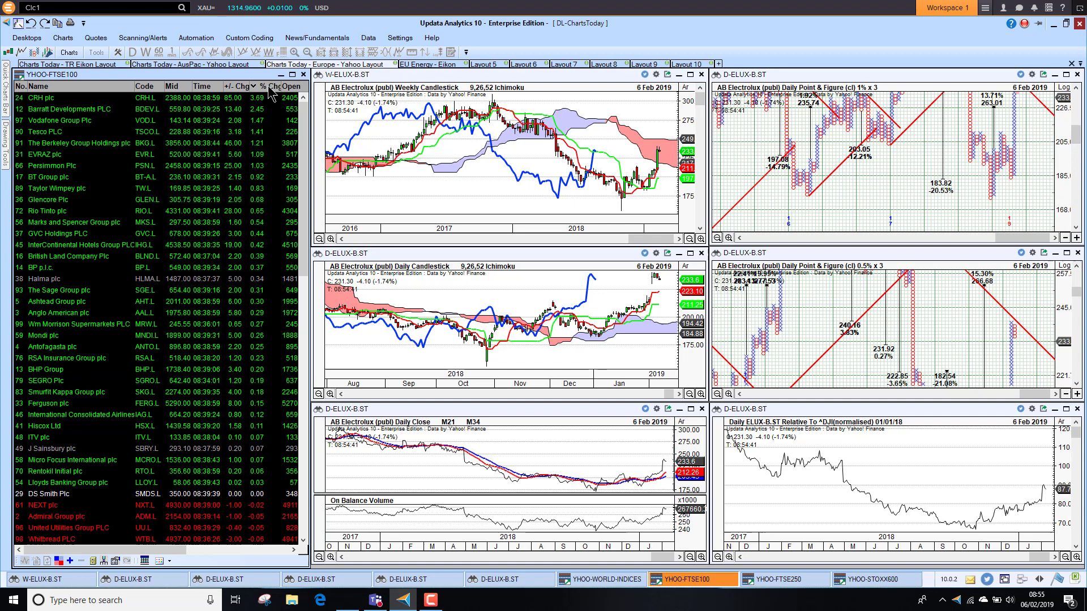
# Review the charts of the FTSE 100 stocks CRH, Barratt Developments and Vodafone Group.
pyautogui.click(49, 98)
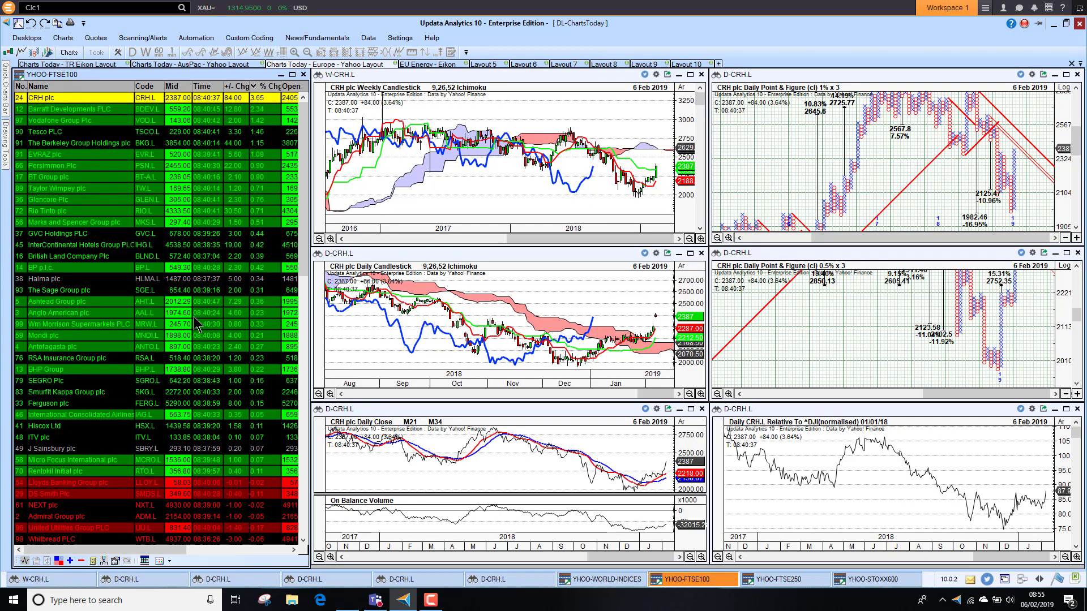
pyautogui.click(93, 110)
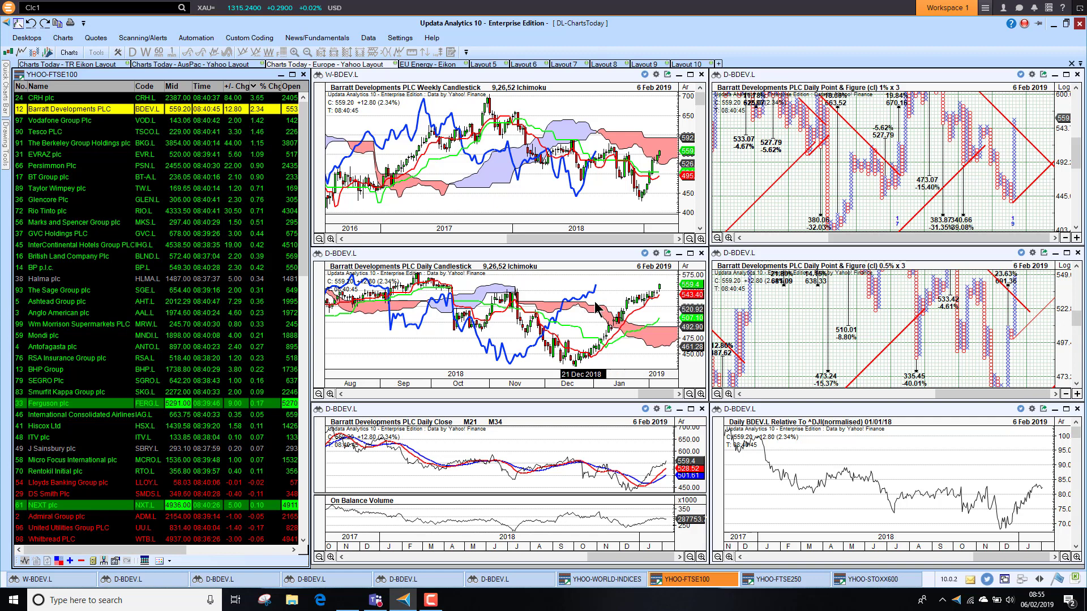
pyautogui.click(65, 121)
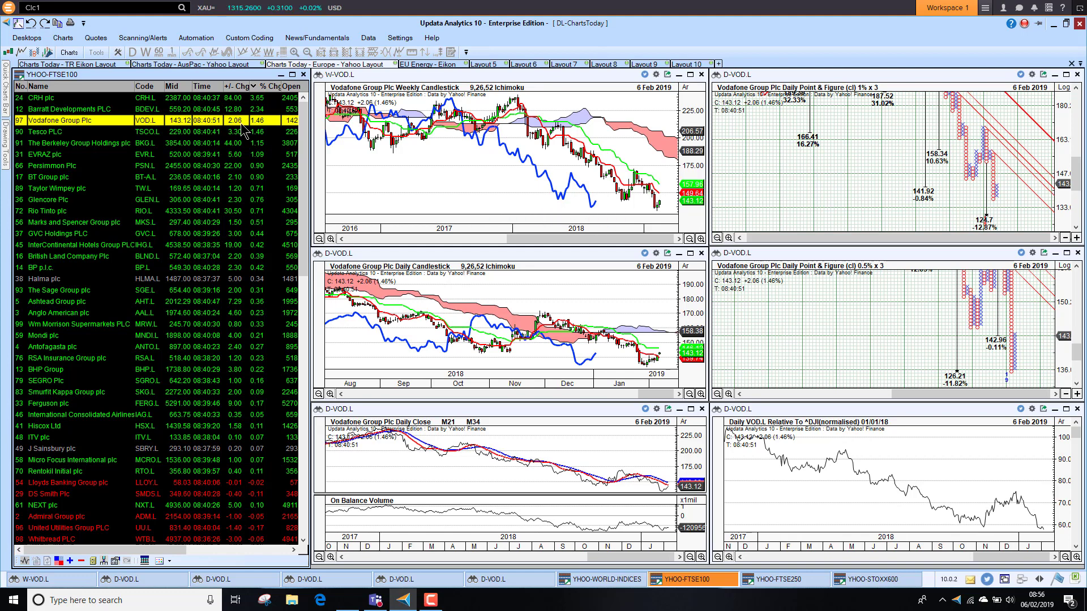
# Re-sort the YHOO-FTSE100 list by percentage change, lowest first, and review the charts of TUI AG, Ocado Group and Centrica.
pyautogui.click(260, 86)
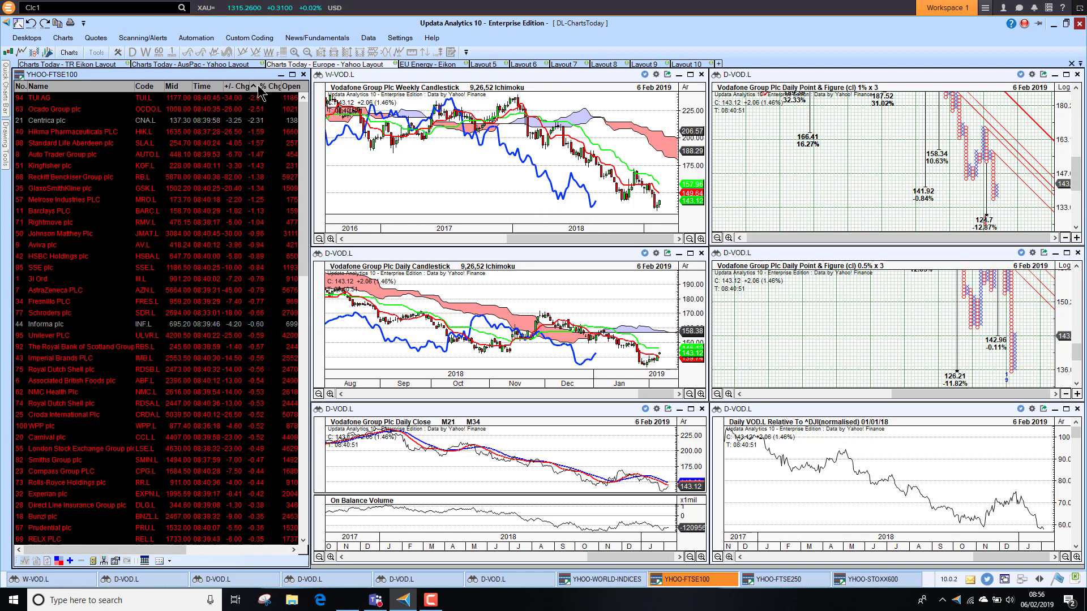
pyautogui.click(69, 99)
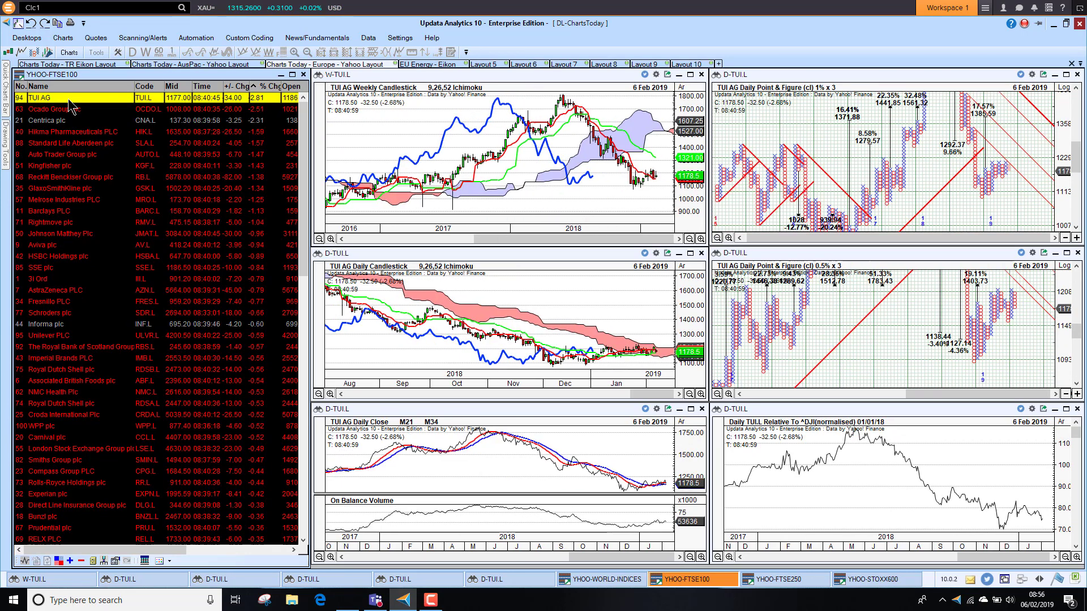
pyautogui.press('Down')
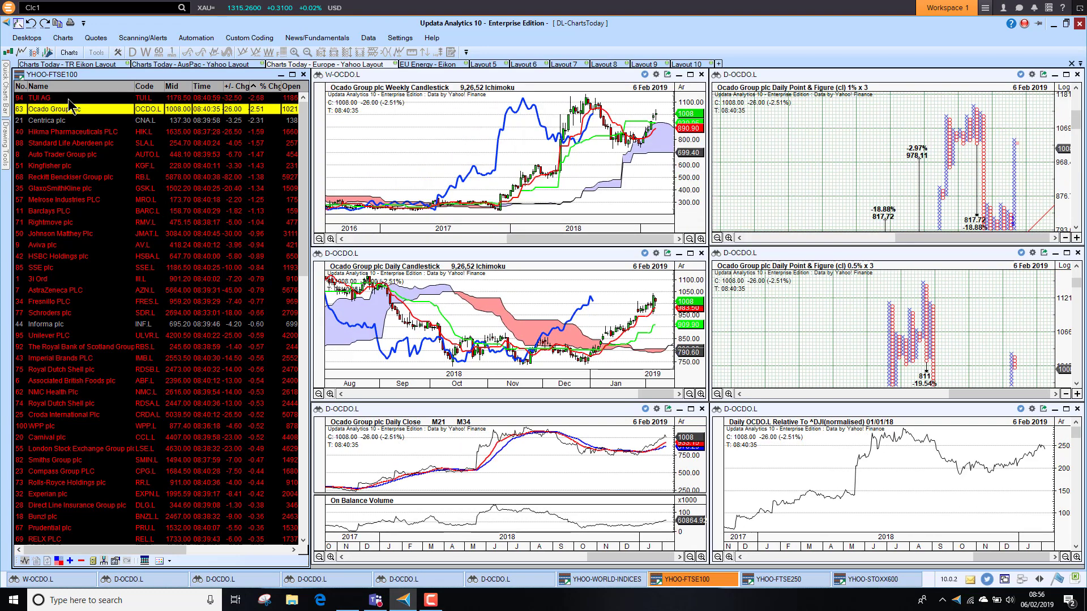
pyautogui.press('Down')
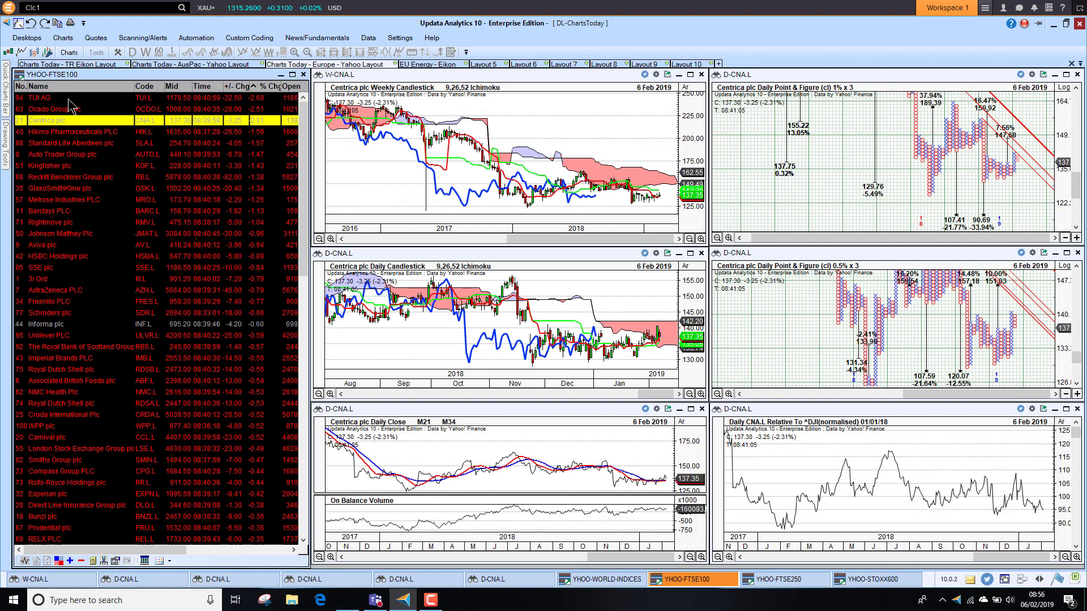
# Sort the YHOO-FTSE250 list by percentage change, highest first, and review the charts of CYBG PLC.
pyautogui.click(779, 579)
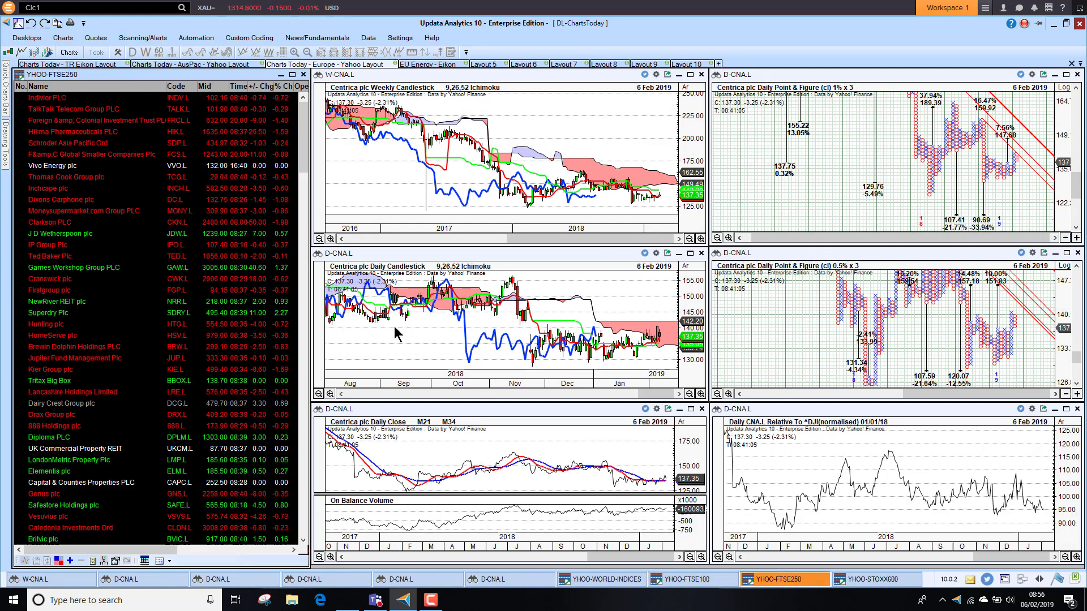
pyautogui.click(287, 86)
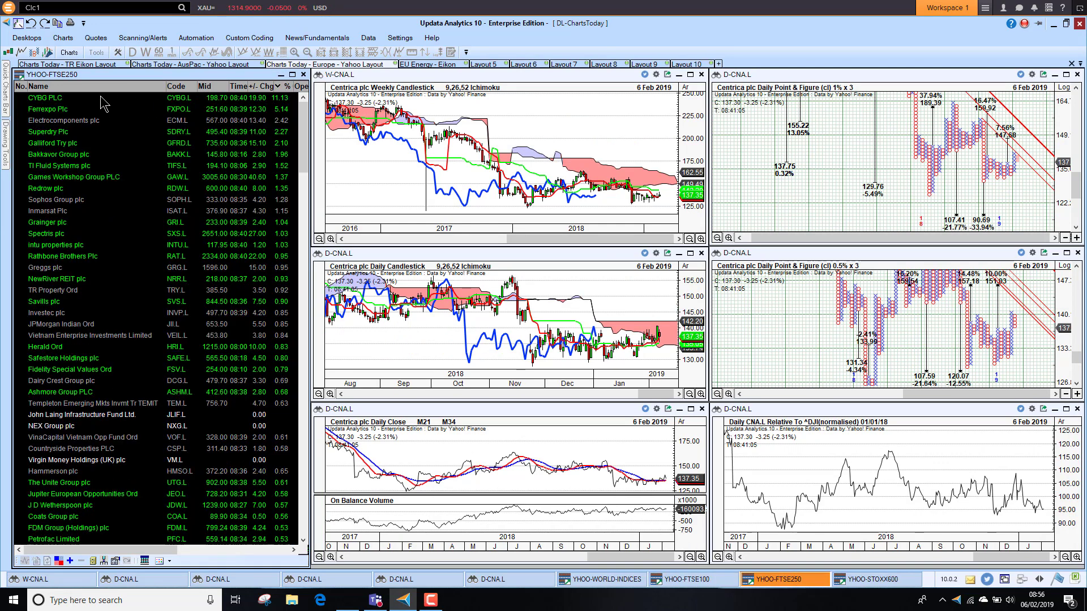
pyautogui.click(71, 100)
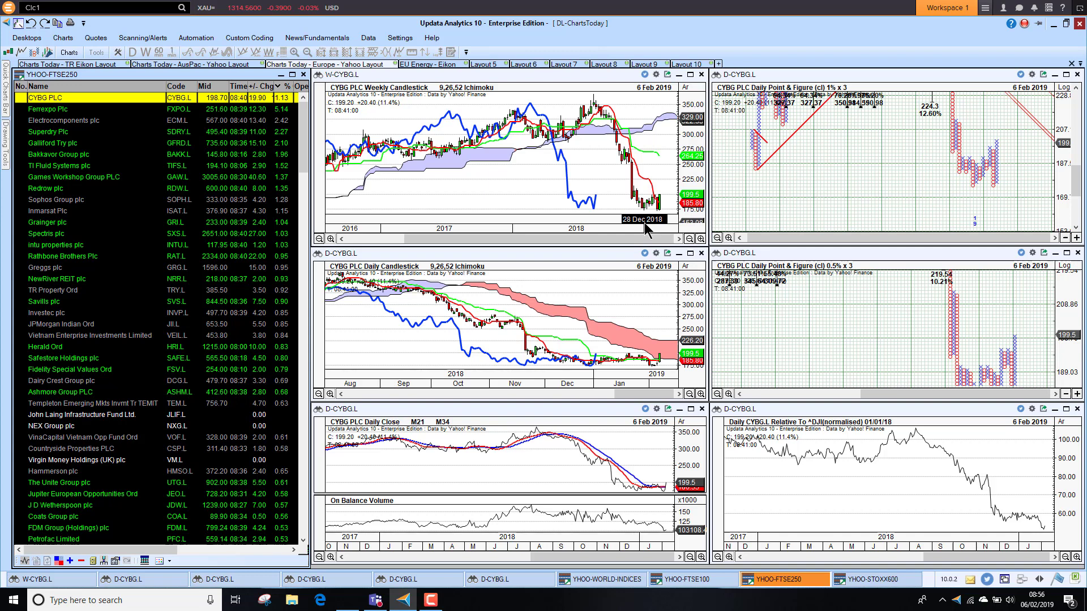
# Sort the YHOO-STOXX600 list by percentage change, highest first, and review the charts of CYBG PLC and Metso Corporation.
pyautogui.click(874, 583)
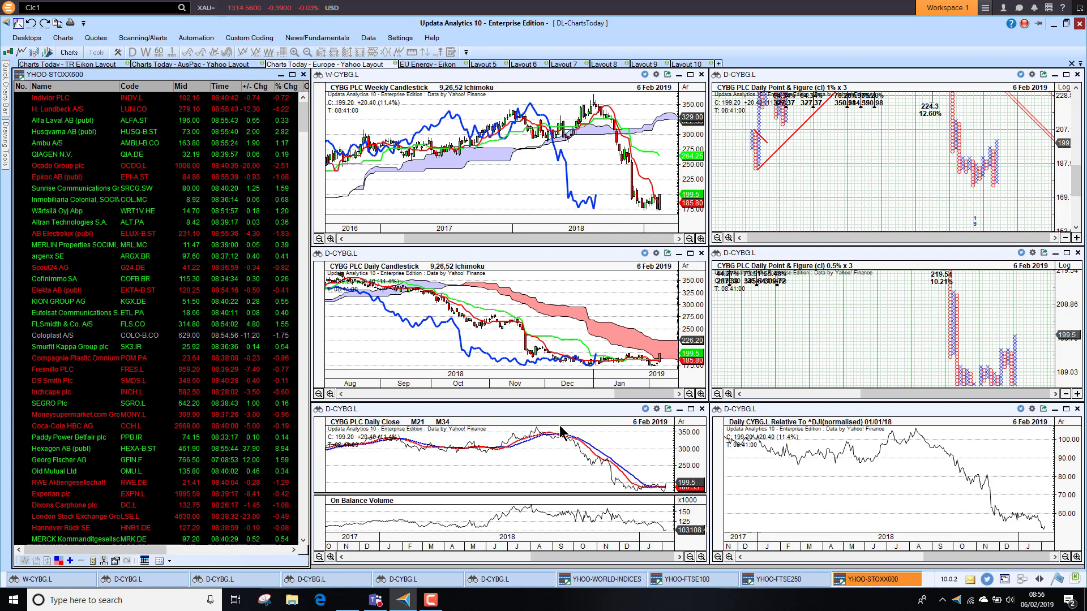
pyautogui.click(289, 87)
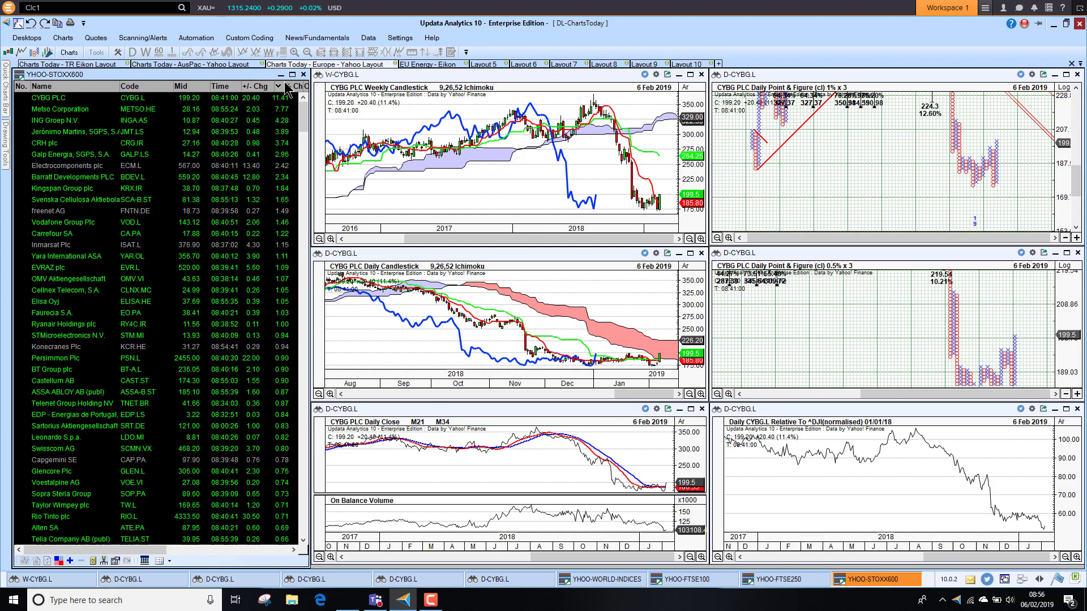
pyautogui.click(86, 101)
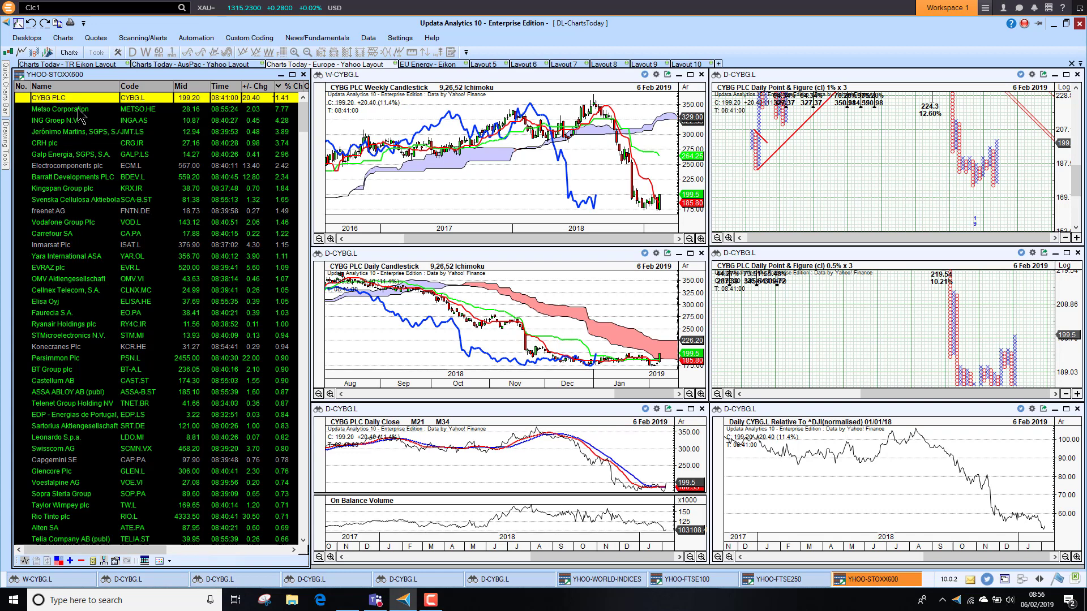
pyautogui.click(80, 111)
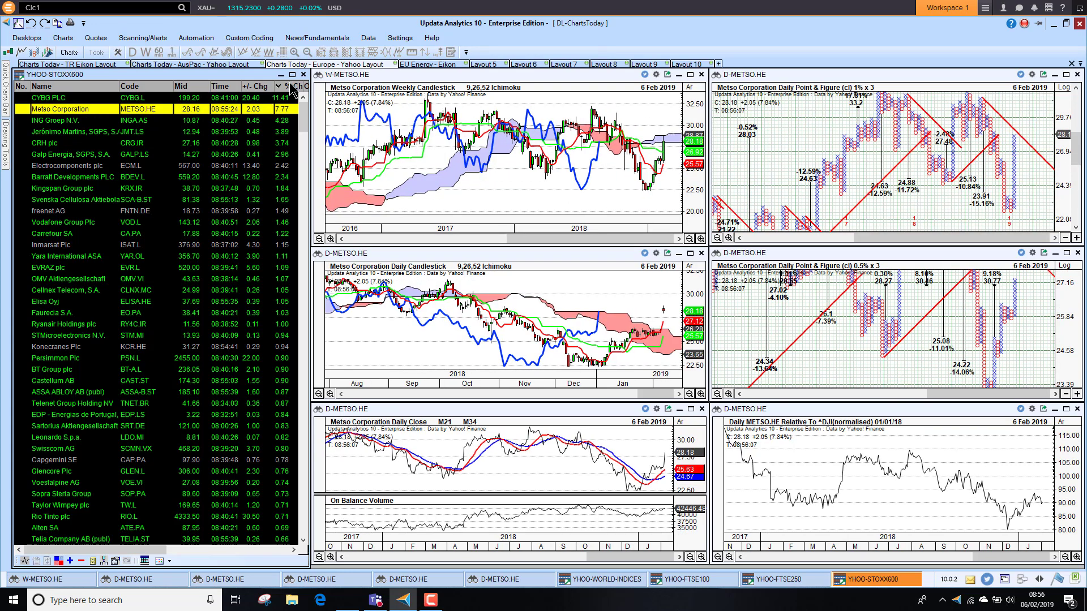
# Re-sort the YHOO-STOXX600 list by percentage change, lowest first.
pyautogui.click(291, 86)
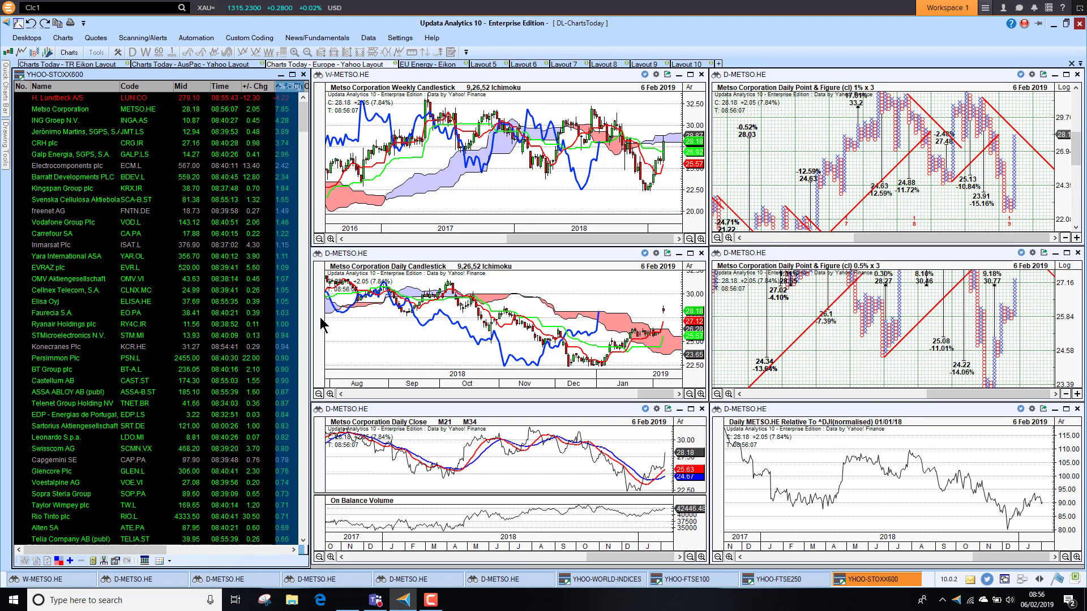